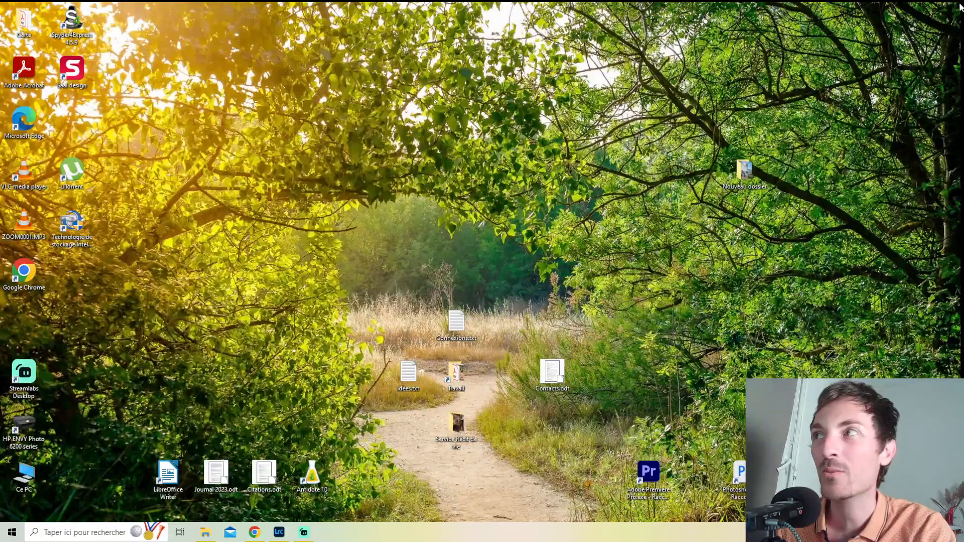
drag(954, 5, 550, 235)
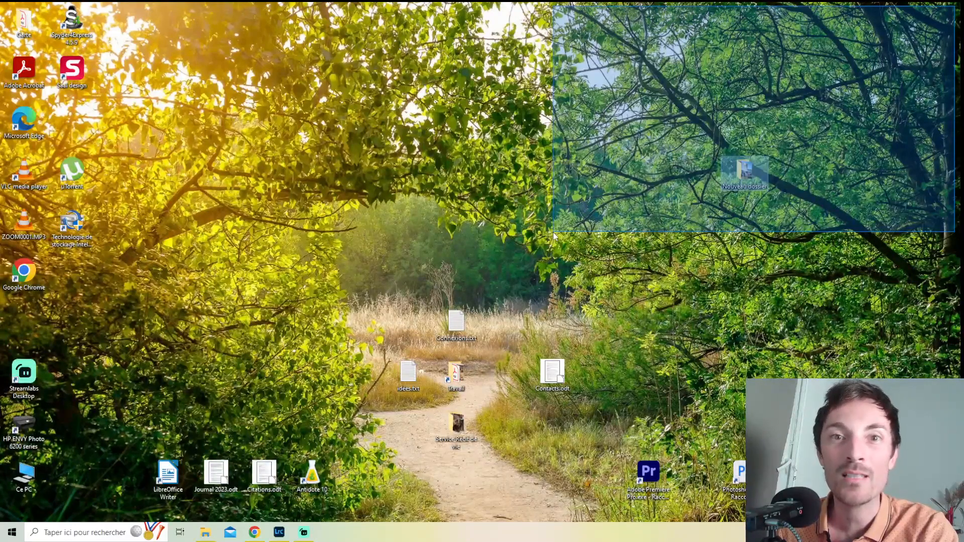
drag(553, 232, 839, 145)
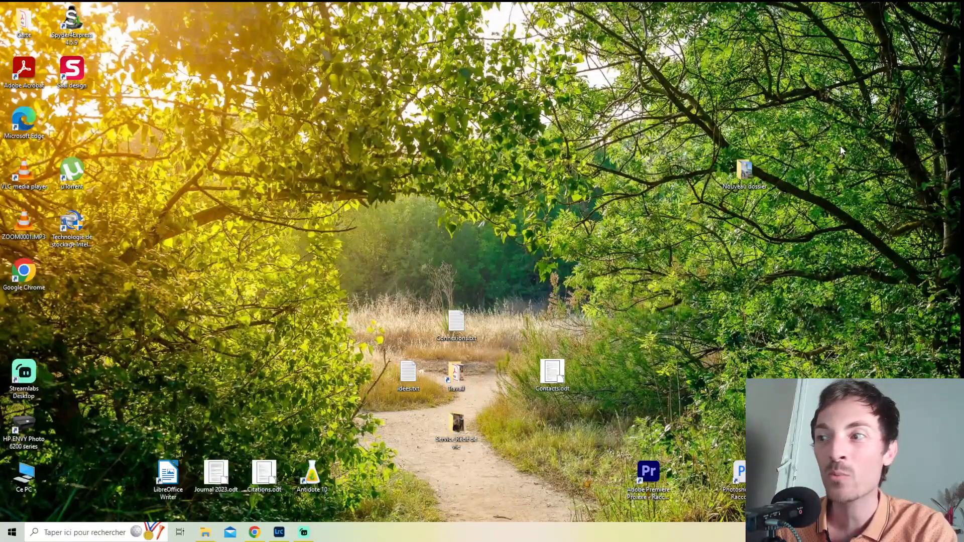
- Switch to Lightroom Classic and show the filmstrip beneath the open photo
click(279, 532)
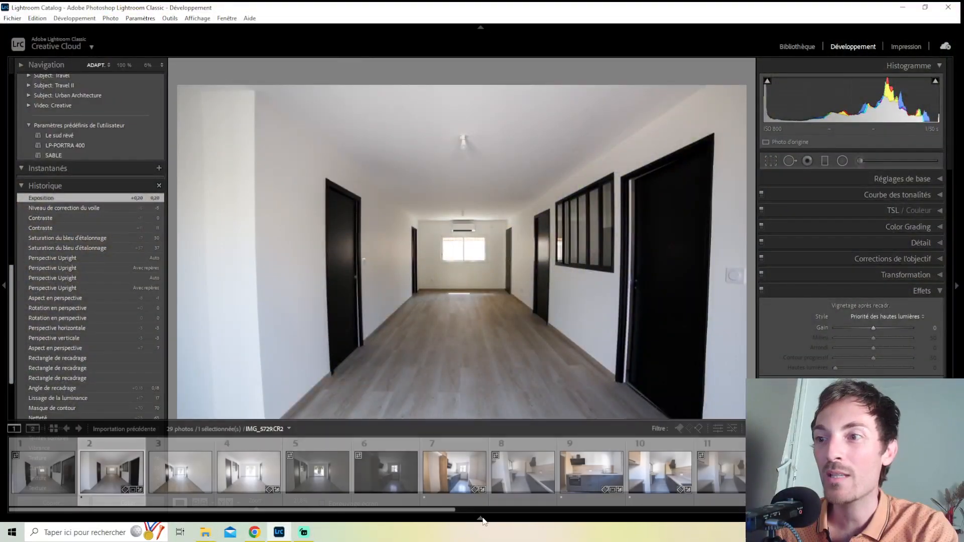
click(485, 518)
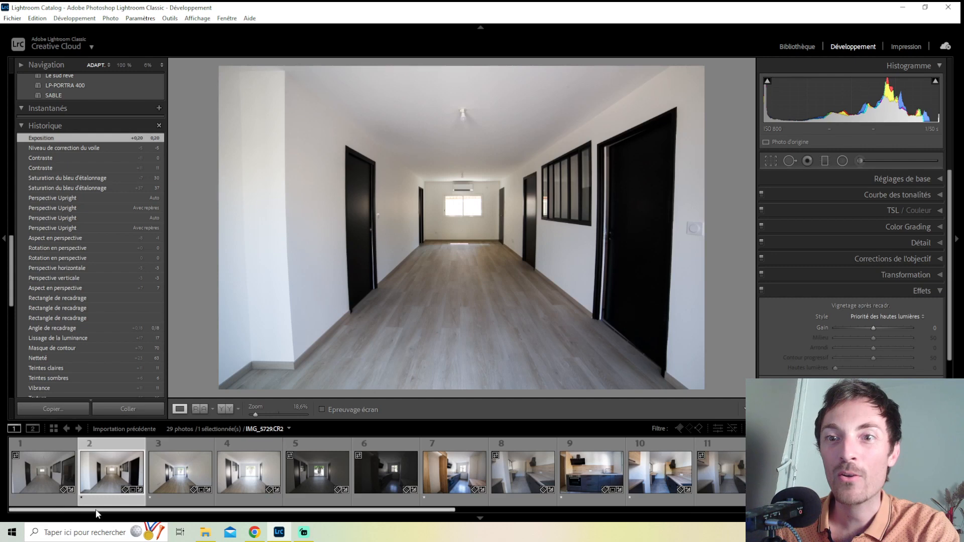
drag(95, 511, 72, 512)
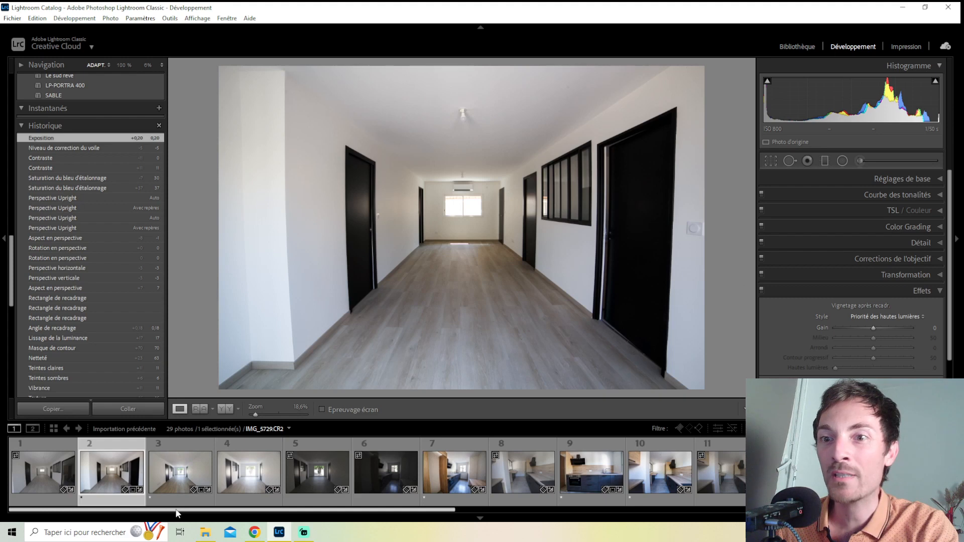
mouse_move(176, 510)
mouse_down()
mouse_move(187, 508)
mouse_move(167, 511)
mouse_move(206, 516)
mouse_move(177, 511)
mouse_up()
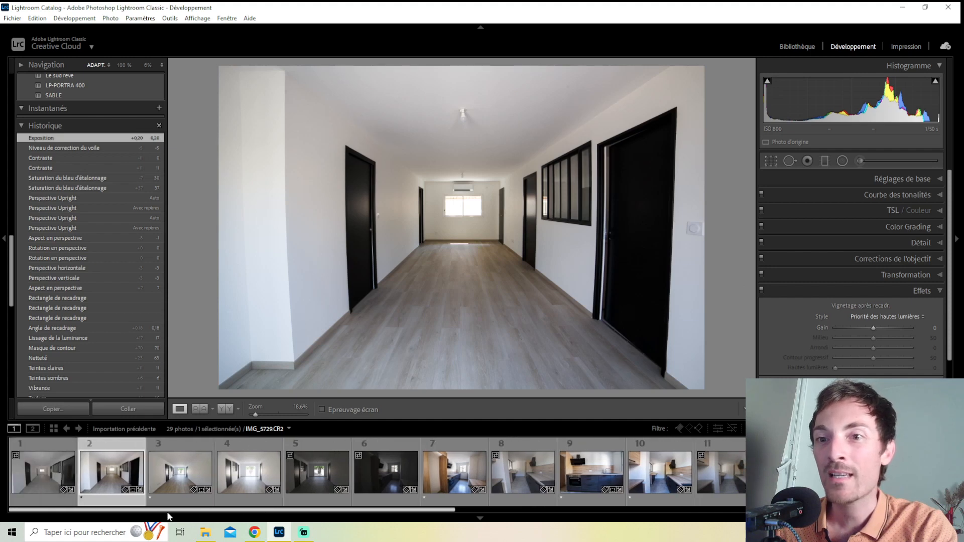
- View the edited and unedited hallway shots and the kitchen photos, finishing on the front view of the kitchen, IMG_5736.CR2
click(222, 486)
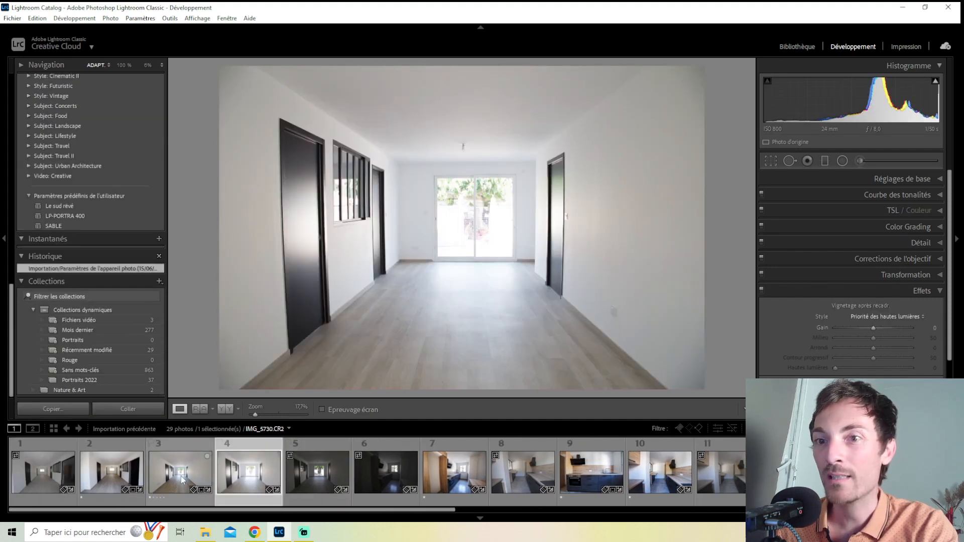
click(186, 482)
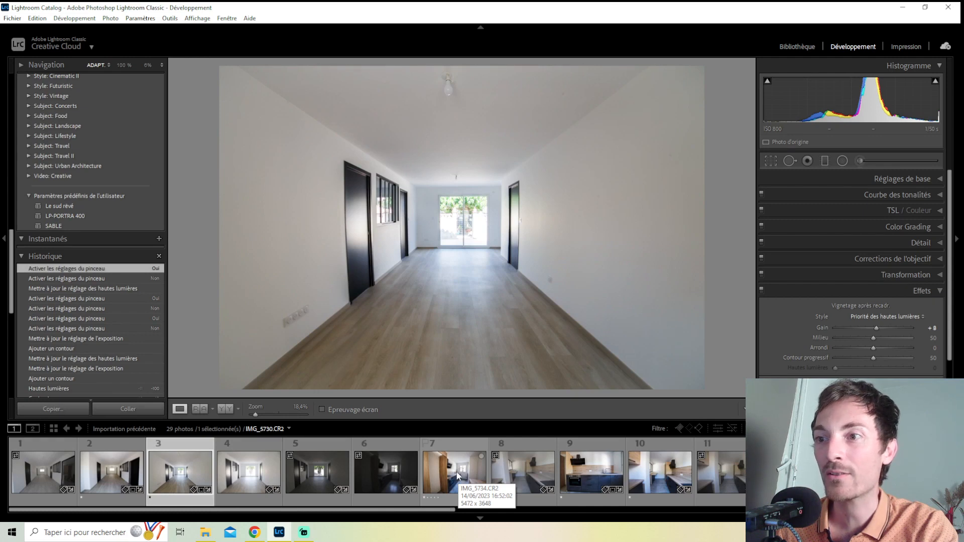
click(461, 475)
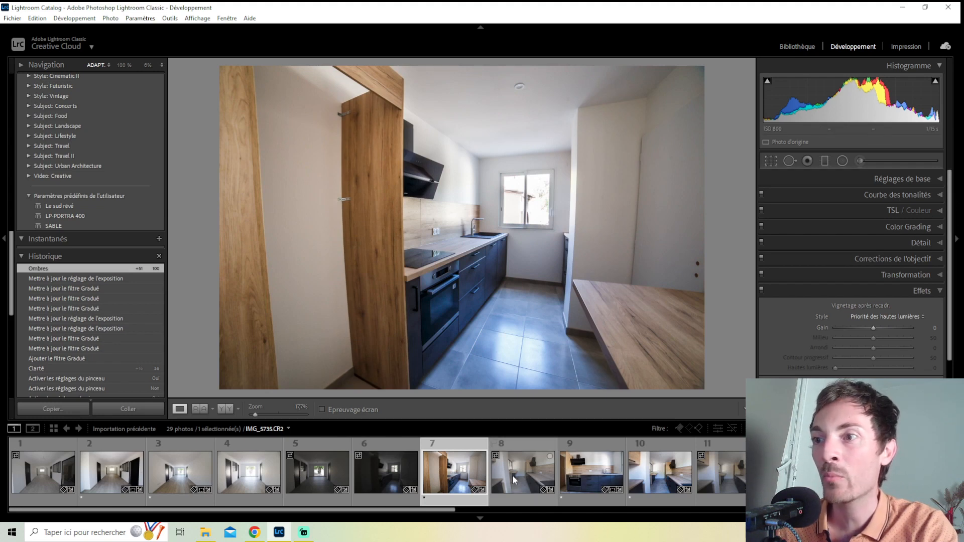
click(591, 475)
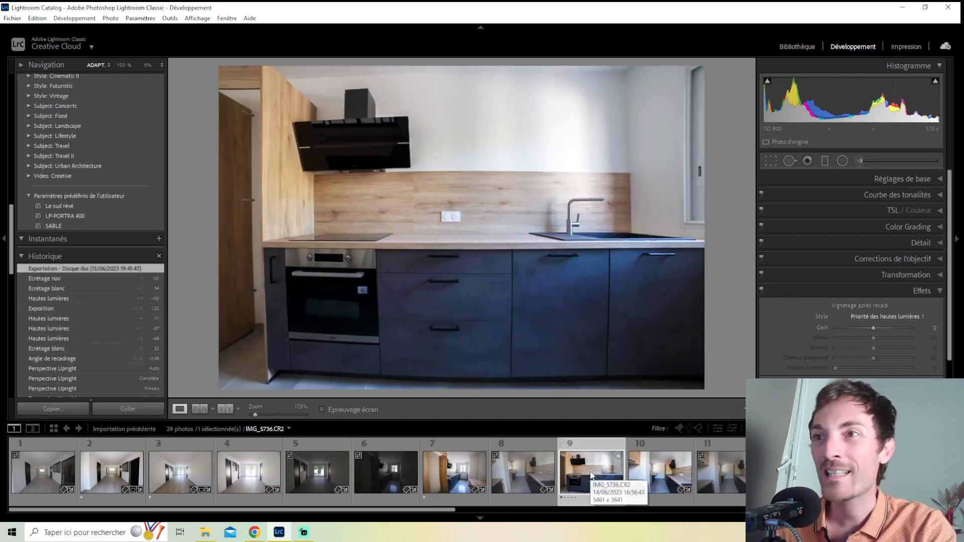
- Compare the kitchen photo's original import state with its final exported state using the edit history
scroll(96, 316, down, 10)
scroll(95, 318, down, 5)
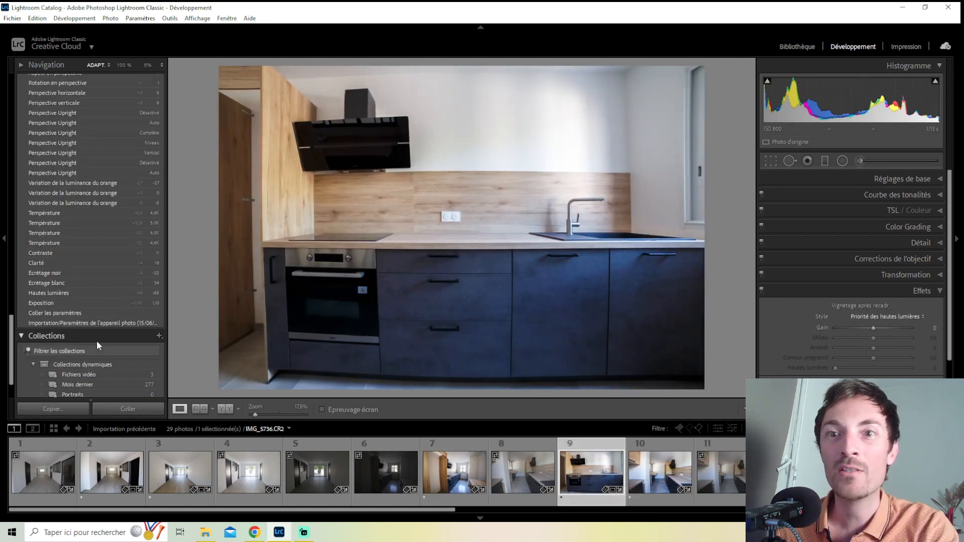
click(99, 323)
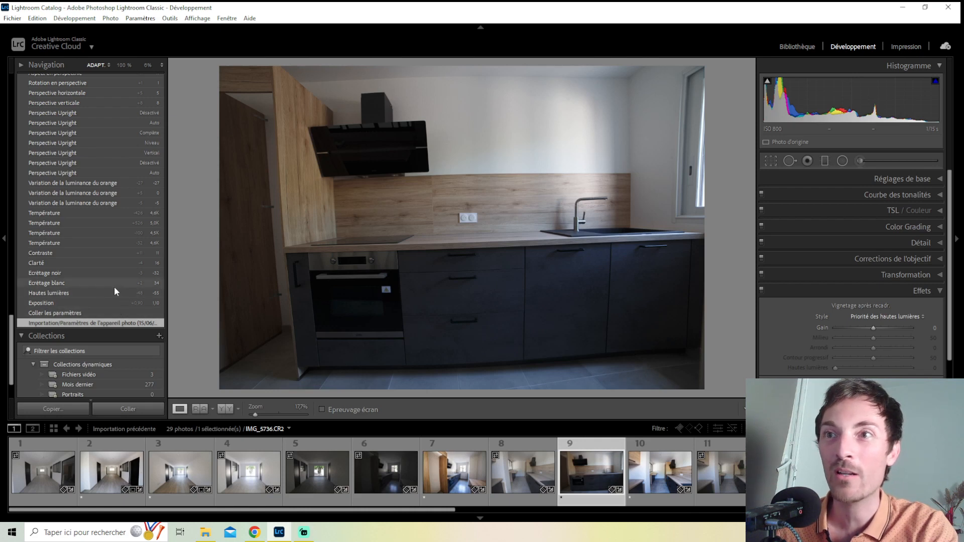
scroll(108, 293, up, 15)
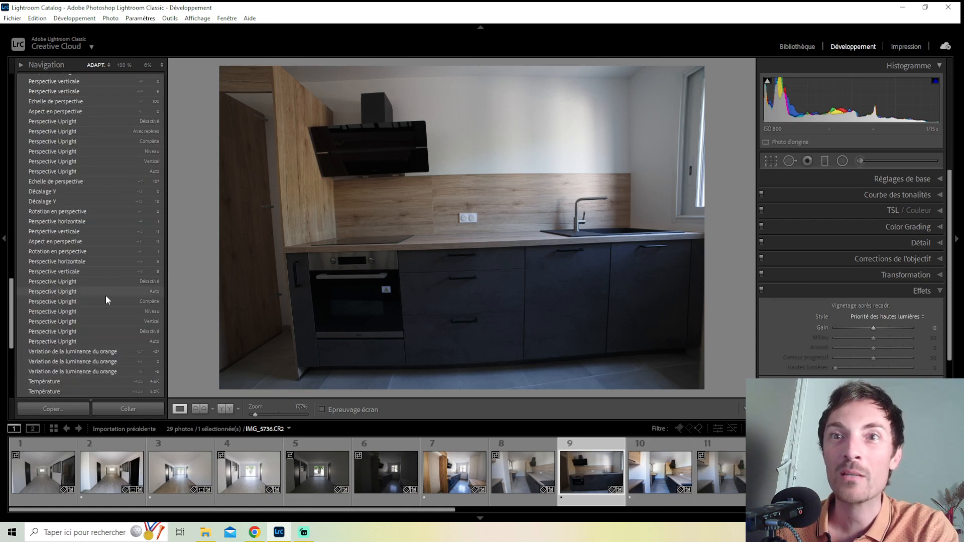
scroll(91, 276, up, 3)
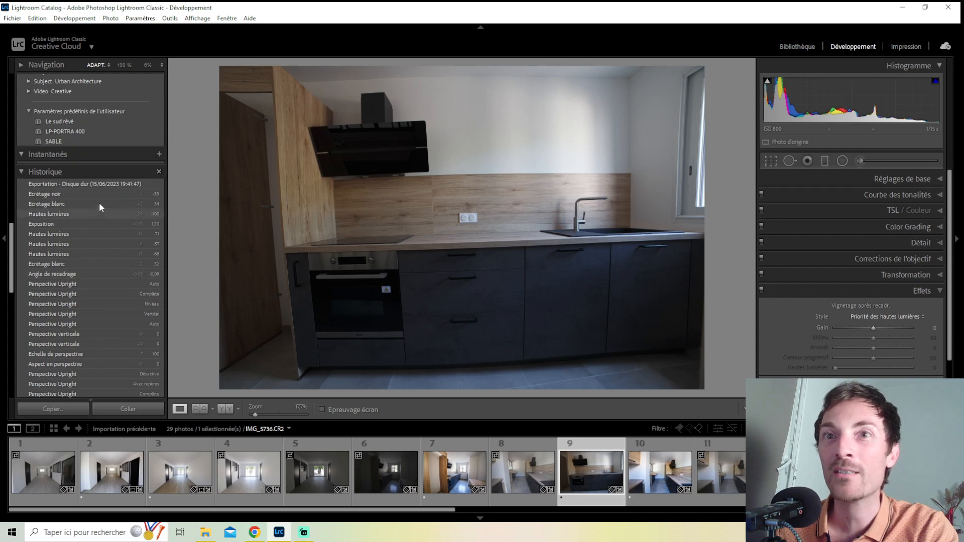
click(105, 184)
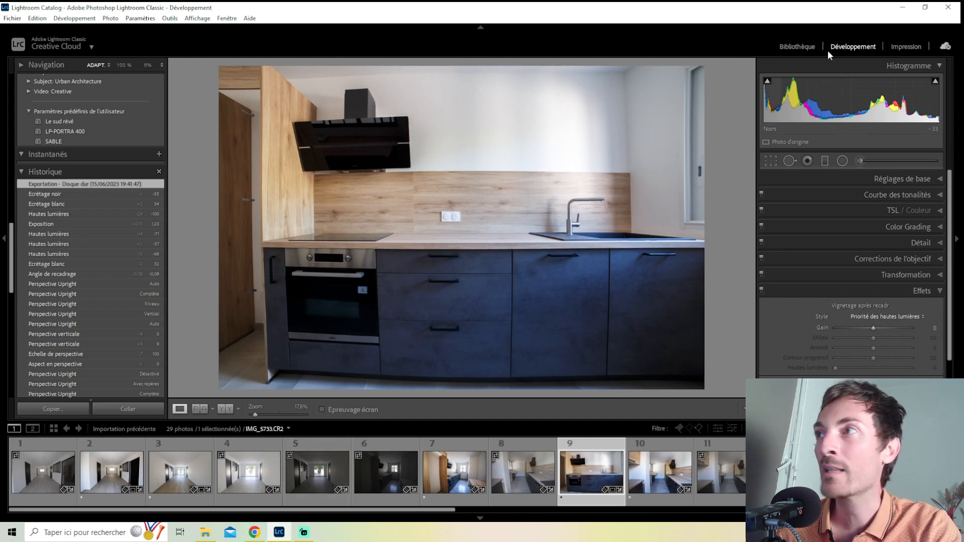
- Switch to Photoshop and extend the canvas of immo-1.jpg beyond the photo's left, right and bottom edges with the Crop tool
click(279, 533)
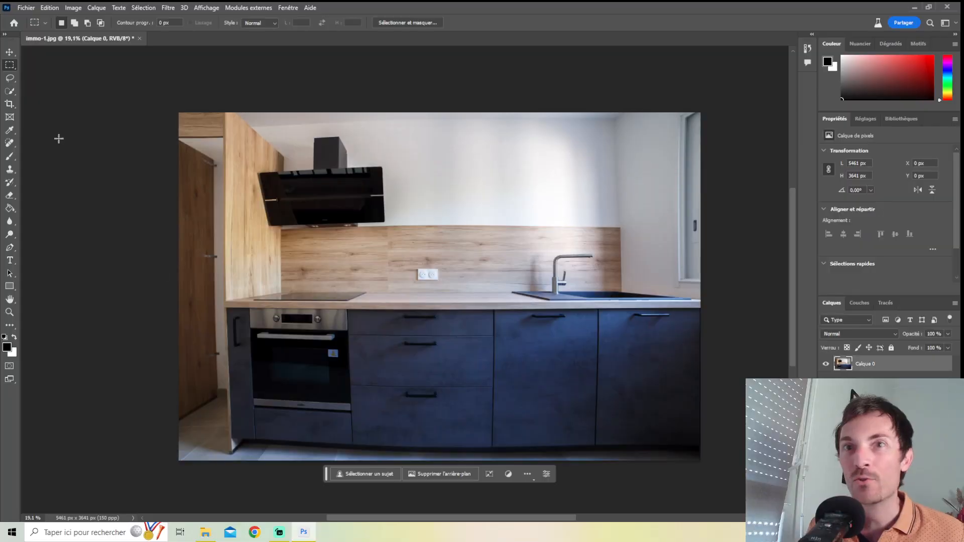
click(10, 104)
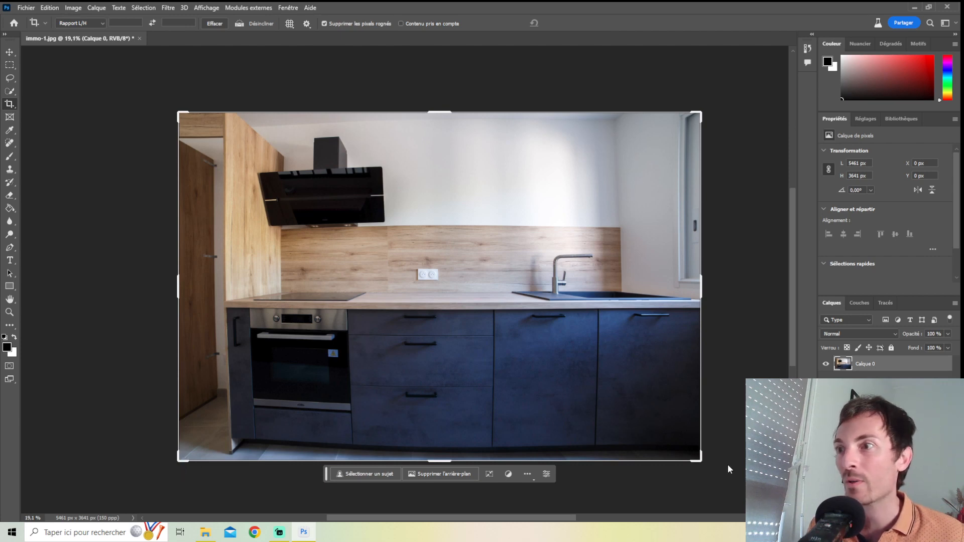
drag(702, 459, 709, 469)
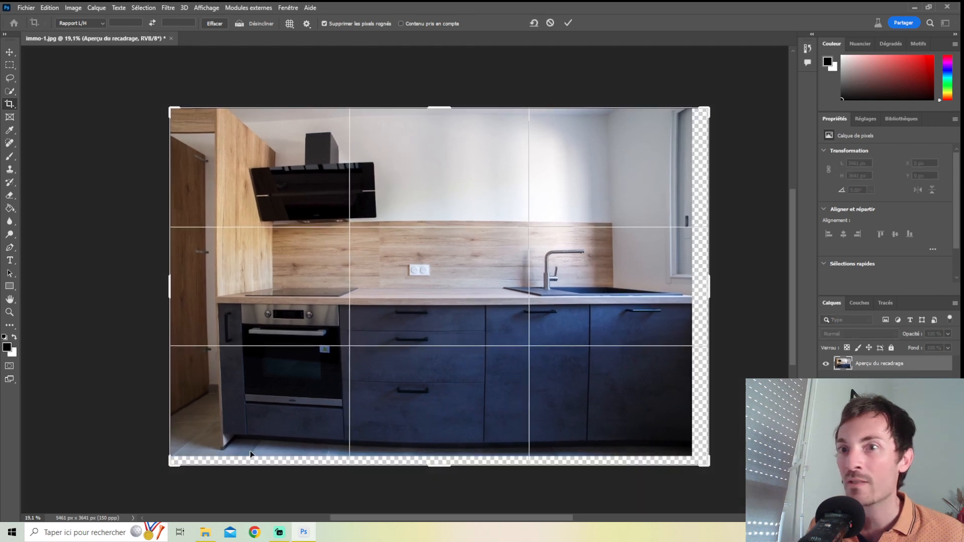
drag(169, 465, 162, 466)
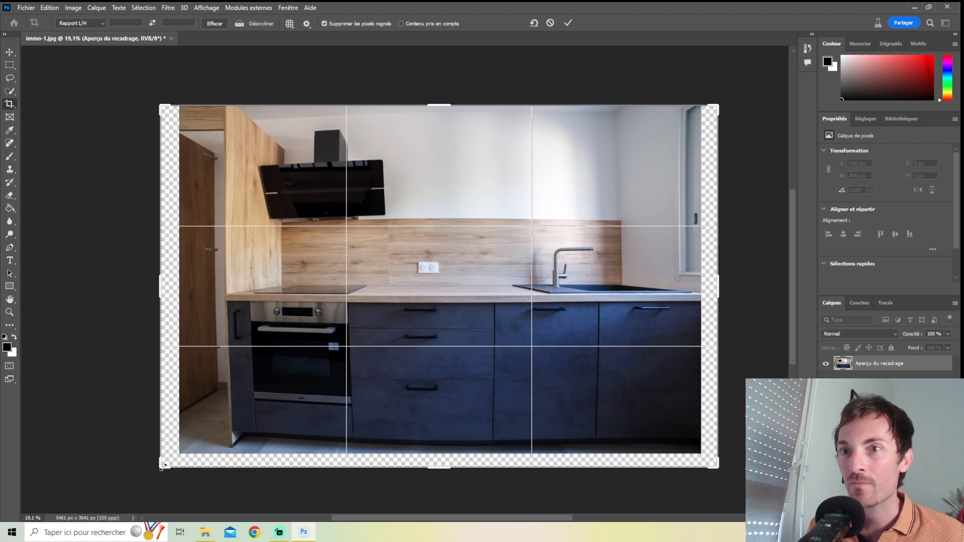
- Invert the selection to the empty borders, fill them with Generative Fill using the prompt "fill background", and choose the third variation
click(143, 8)
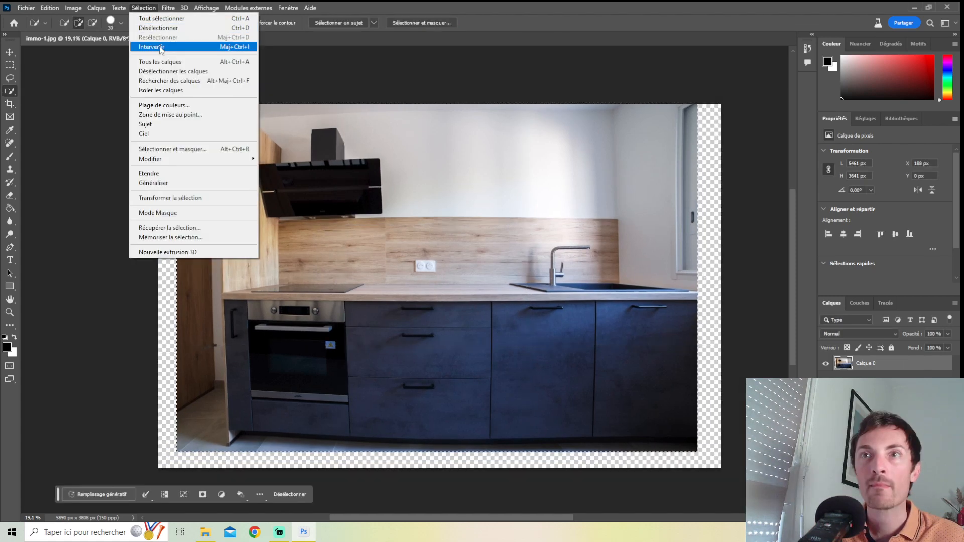
click(159, 46)
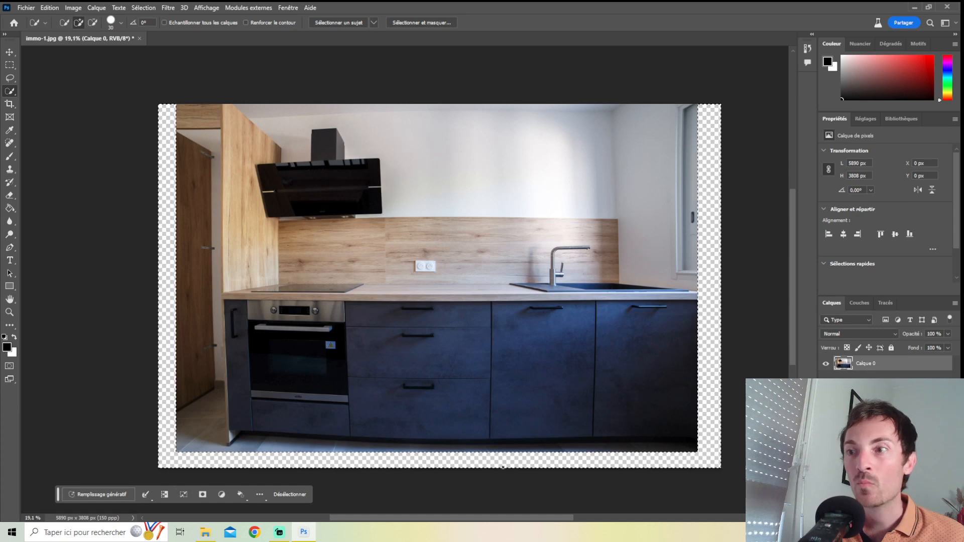
click(119, 495)
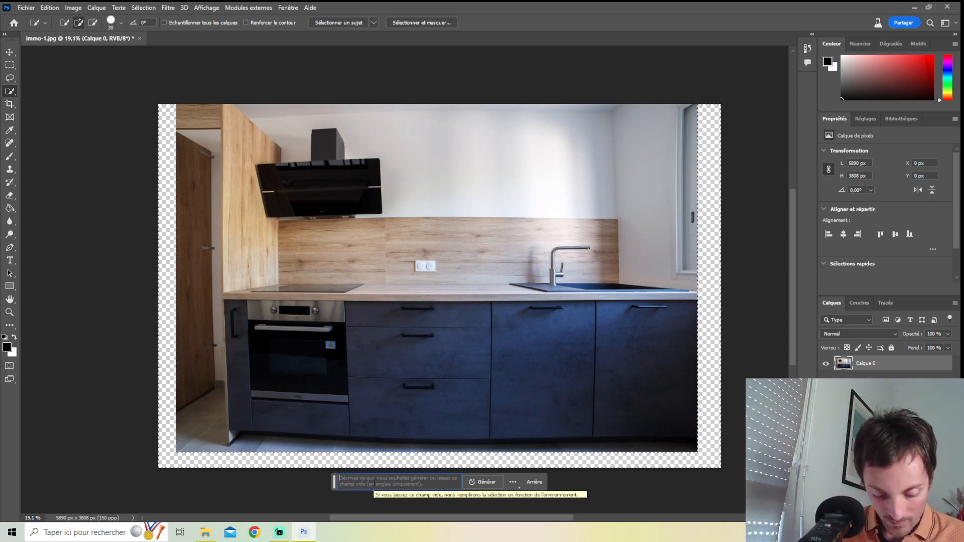
click(375, 482)
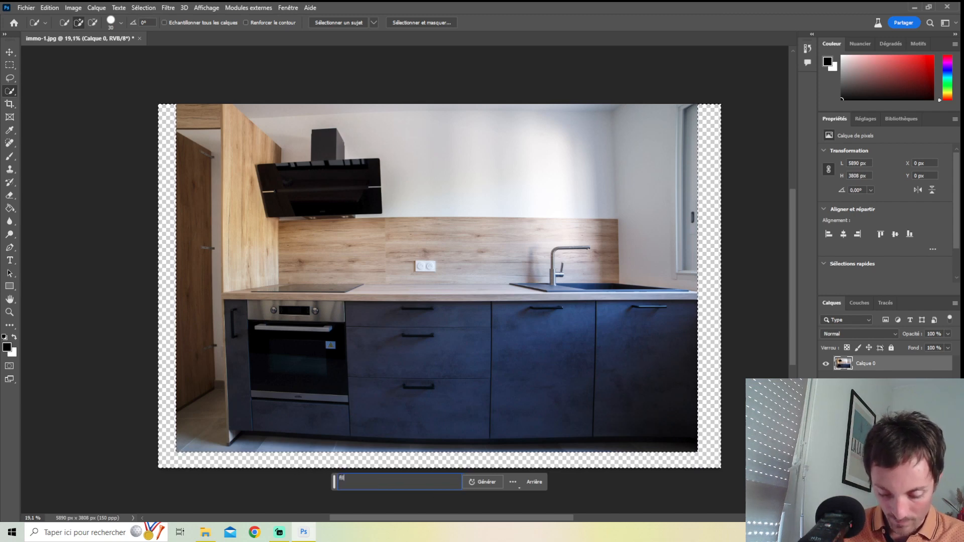
click(482, 482)
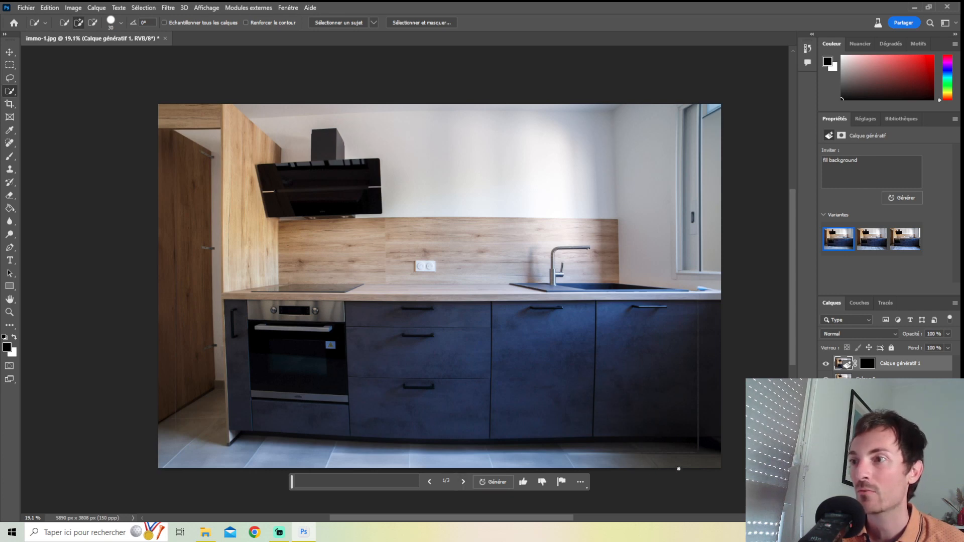
click(462, 481)
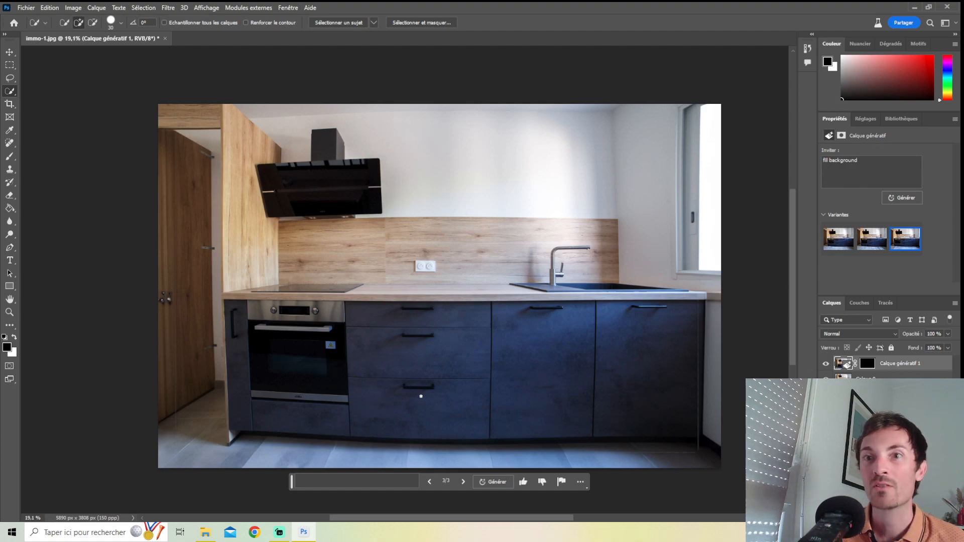
- Examine the seam between the original photo and the generated fill along the right end of the kitchen cabinets
scroll(678, 409, up, 6)
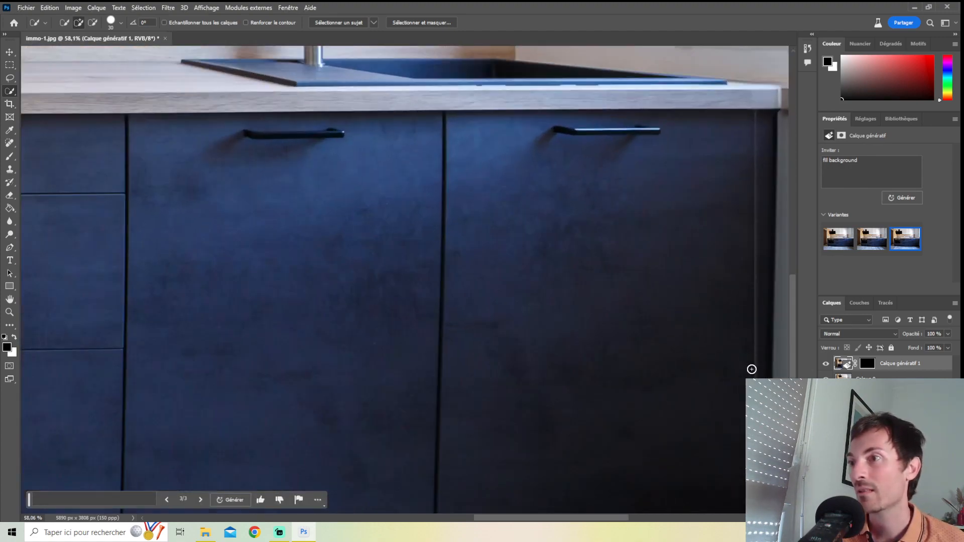
scroll(758, 367, up, 3)
scroll(761, 366, down, 6)
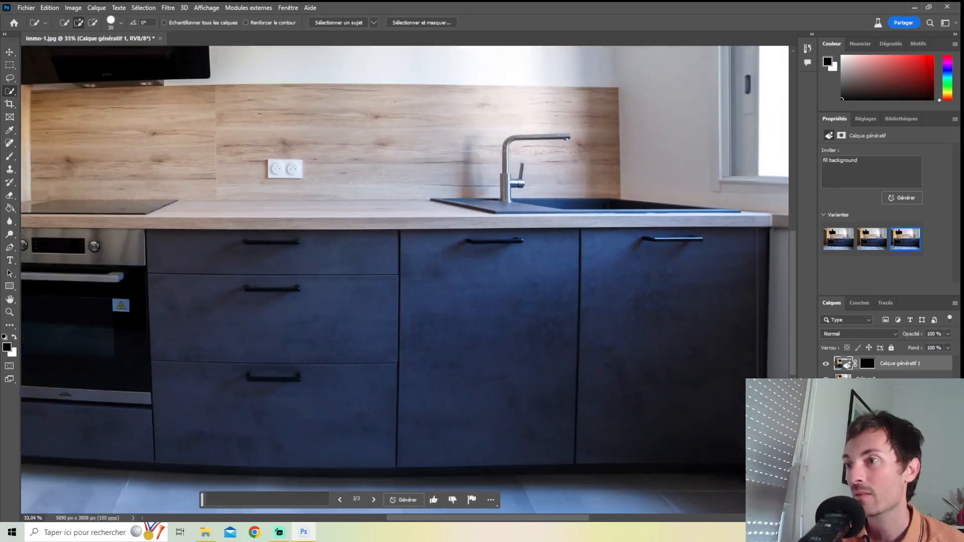
scroll(760, 367, down, 2)
scroll(409, 409, down, 2)
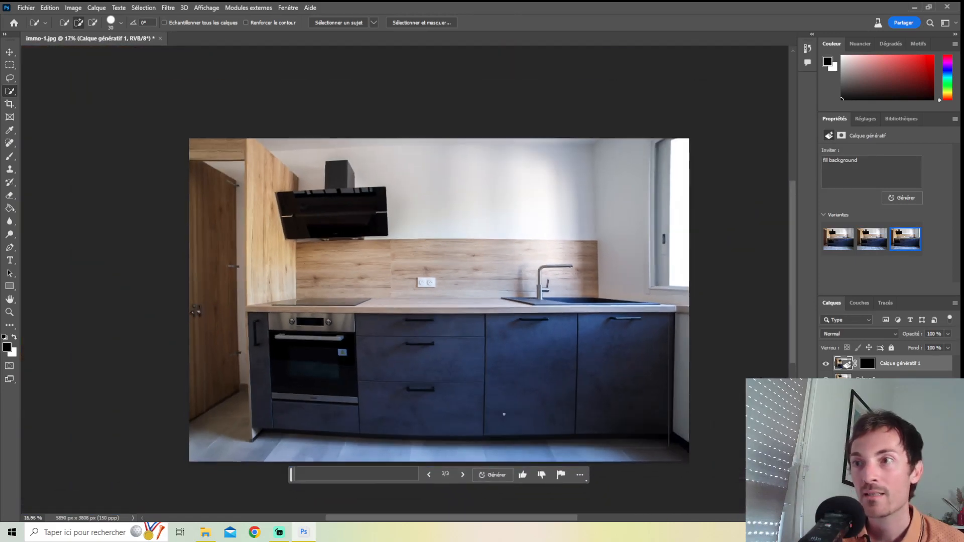
scroll(688, 367, up, 5)
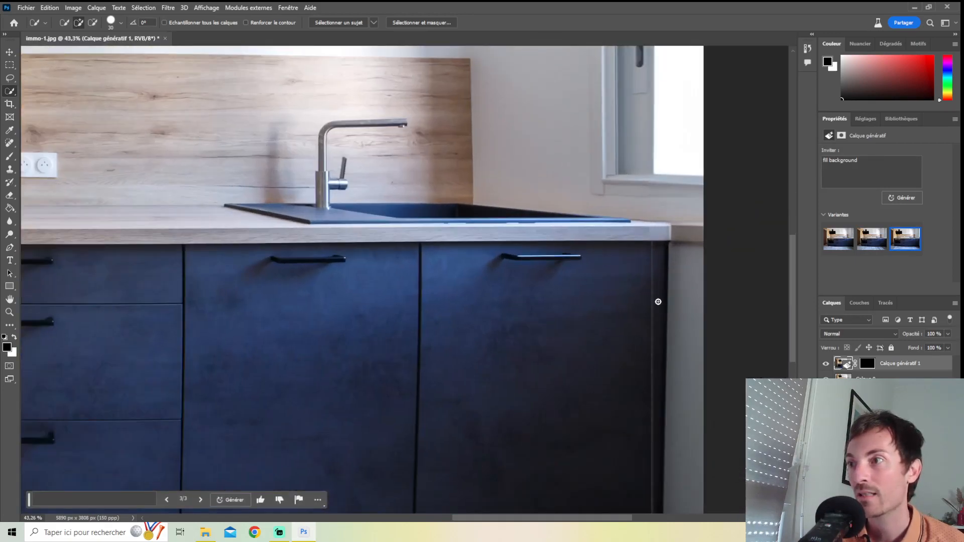
scroll(603, 367, down, 6)
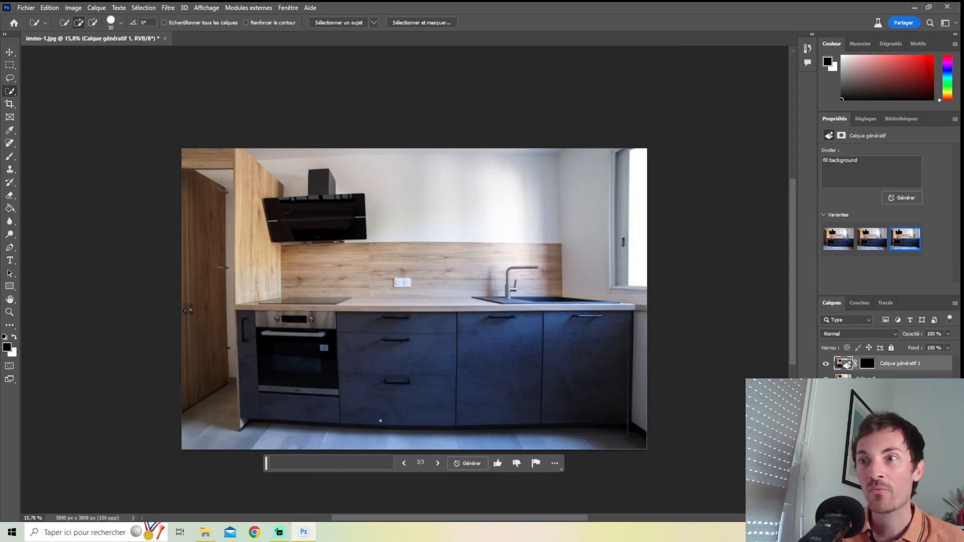
scroll(380, 421, down, 1)
scroll(362, 435, up, 1)
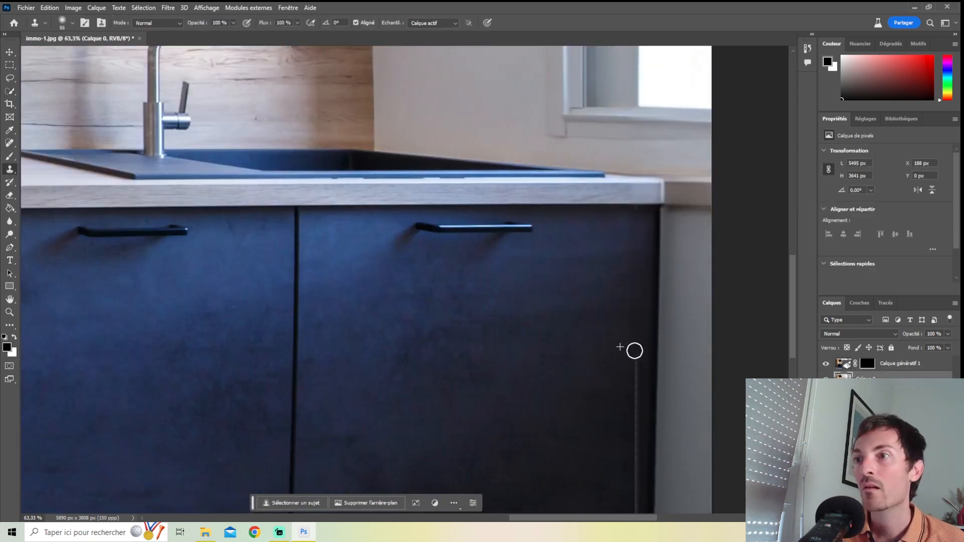
- Retouch the visible seam lines along the cabinet end, the floor and the wooden door's lower part with the Clone Stamp
scroll(635, 348, down, 6)
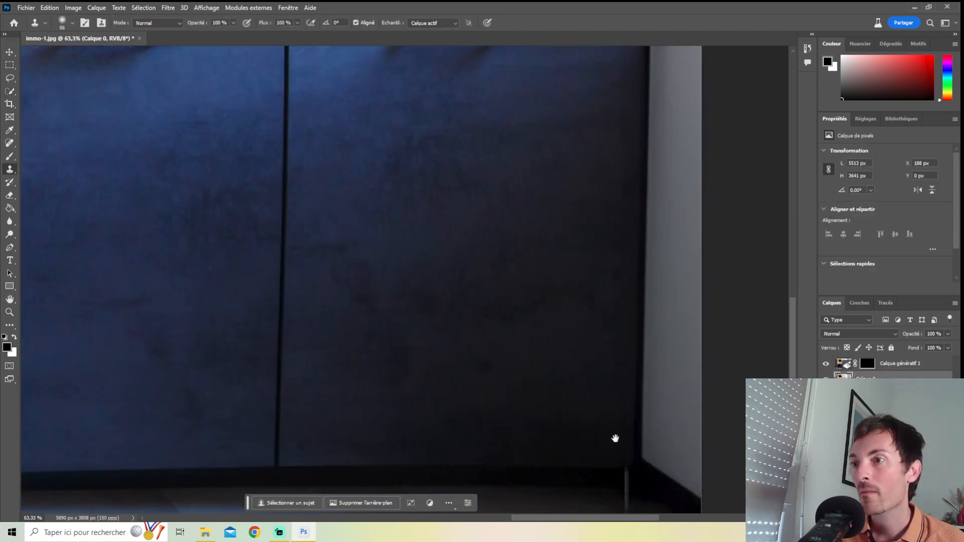
drag(281, 393, 220, 394)
drag(183, 394, 507, 326)
mouse_move(353, 331)
mouse_down()
mouse_move(283, 327)
mouse_move(573, 258)
mouse_up()
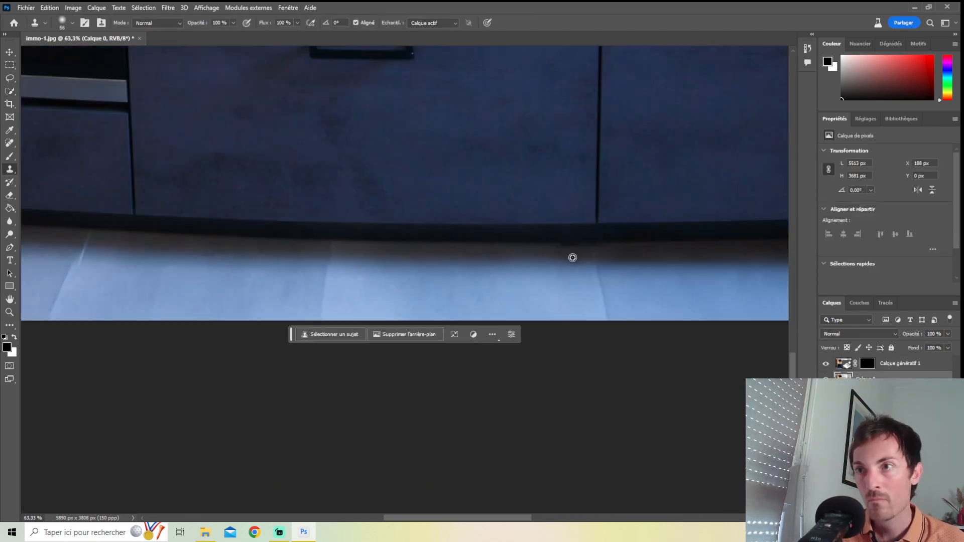
drag(322, 262, 195, 262)
drag(196, 261, 367, 270)
drag(368, 270, 419, 269)
mouse_move(246, 258)
mouse_down()
mouse_move(351, 265)
mouse_move(497, 241)
mouse_up()
drag(171, 252, 331, 361)
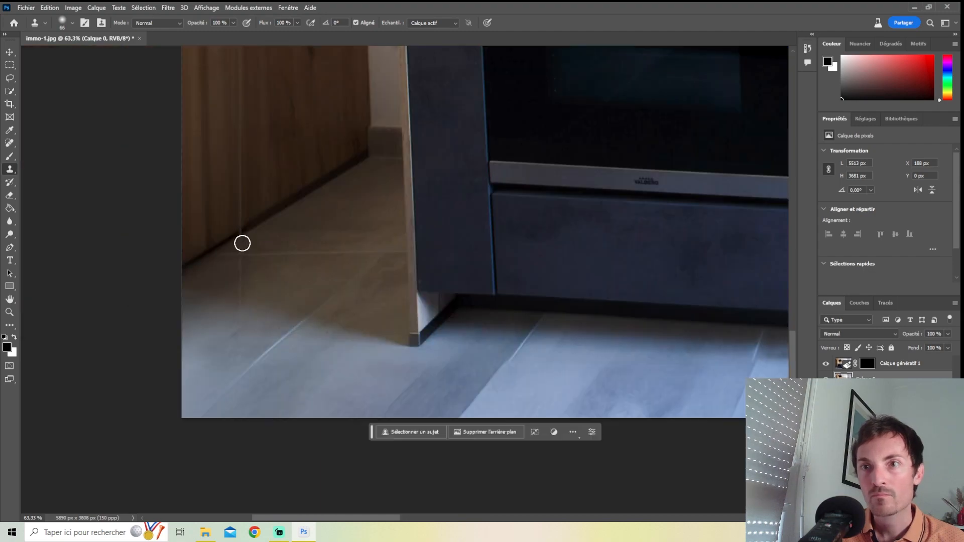
drag(241, 243, 228, 251)
scroll(671, 348, down, 15)
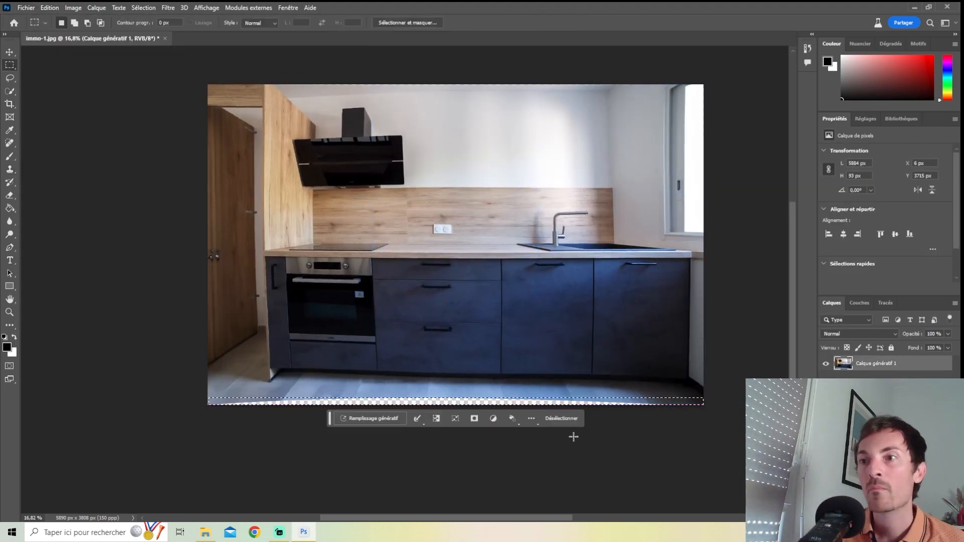
- Fill the selected empty strip along the kitchen photo's lower edge with Generative Fill using "fill background" and choose the second variation
click(560, 416)
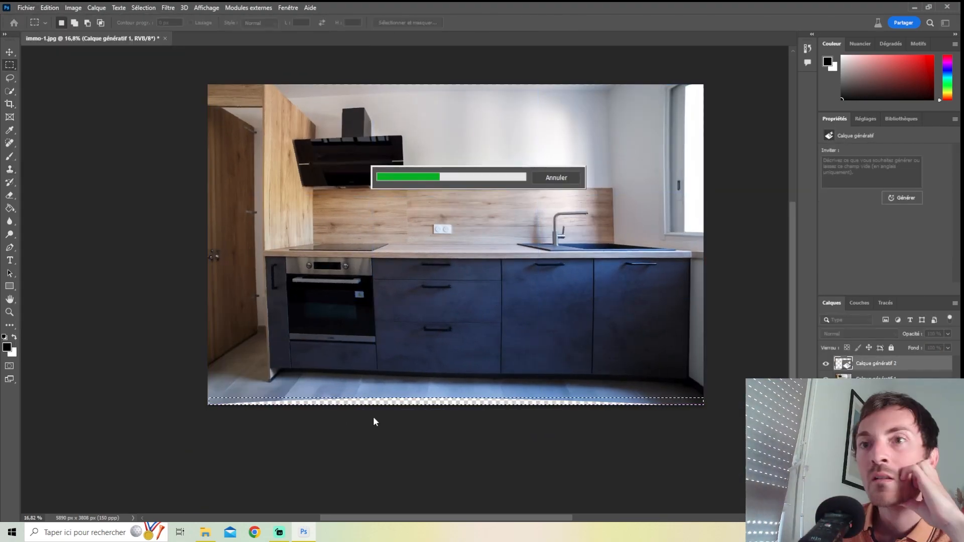
click(479, 419)
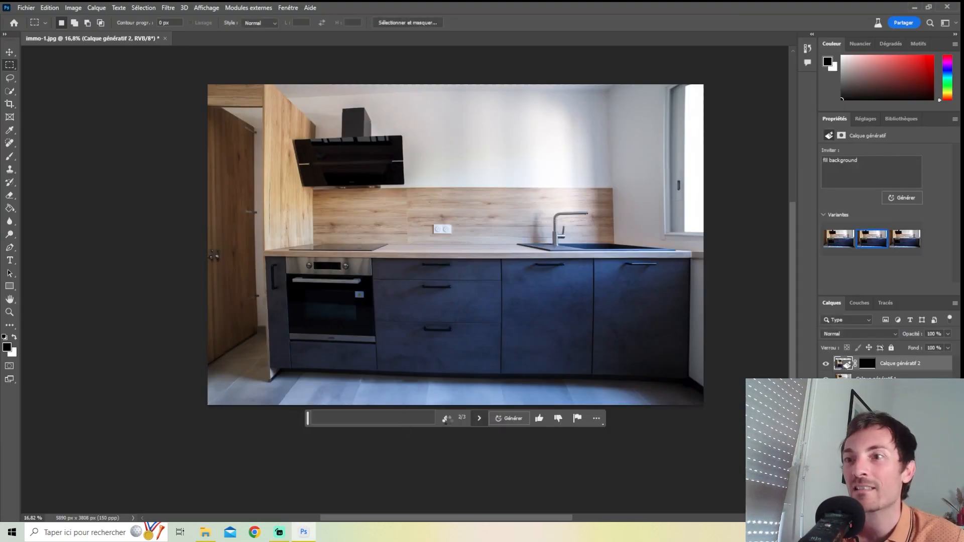
scroll(421, 273, up, 3)
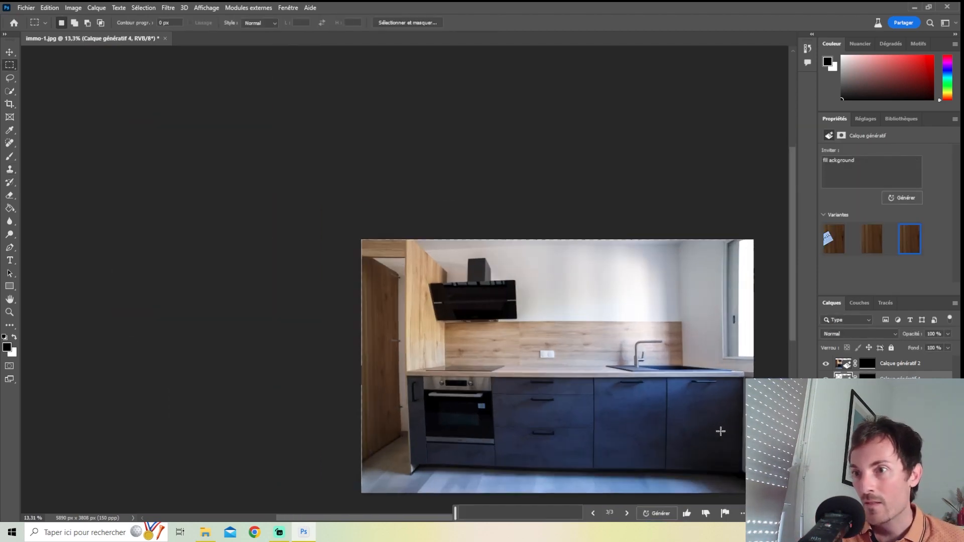
- Straighten the merged kitchen layer with a transform, rotating it by about -0.66°
click(49, 7)
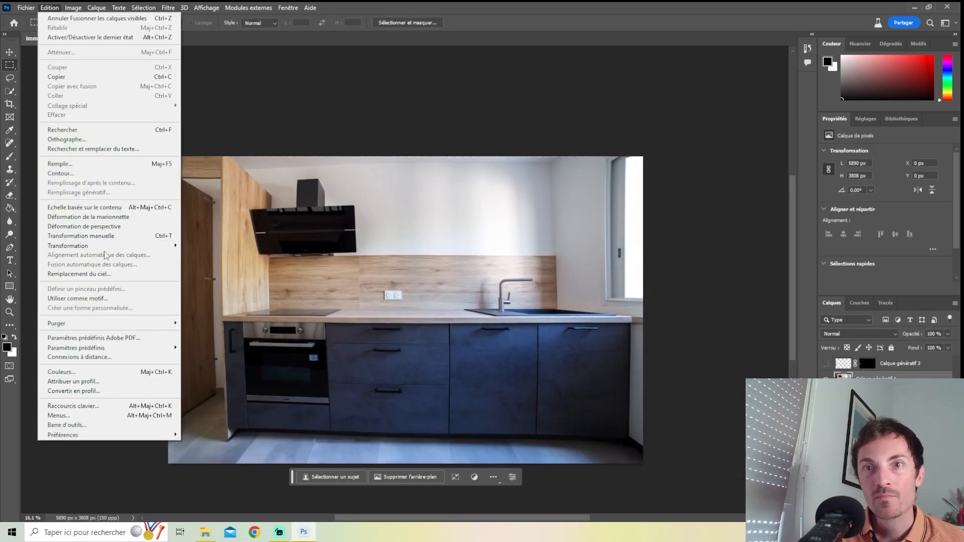
click(75, 243)
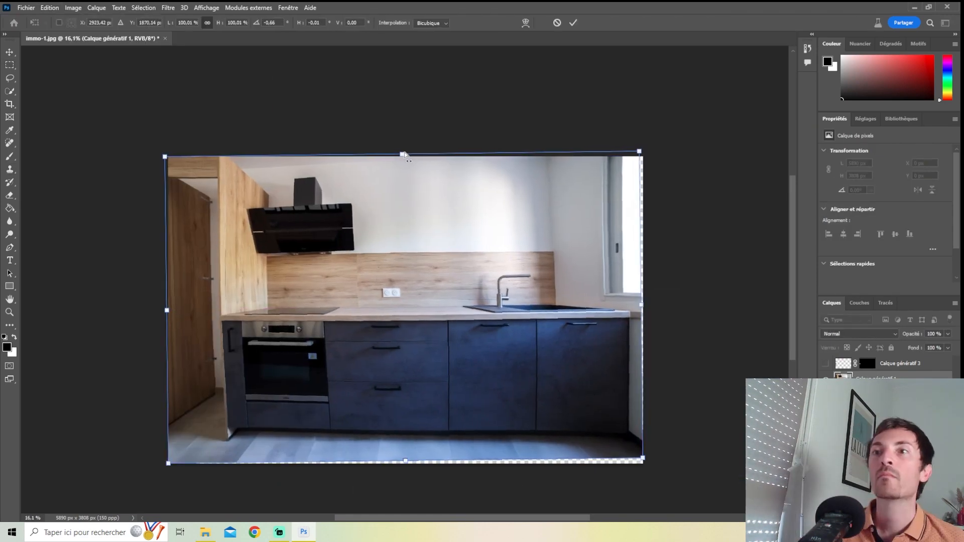
click(50, 8)
mouse_move(75, 244)
click(206, 298)
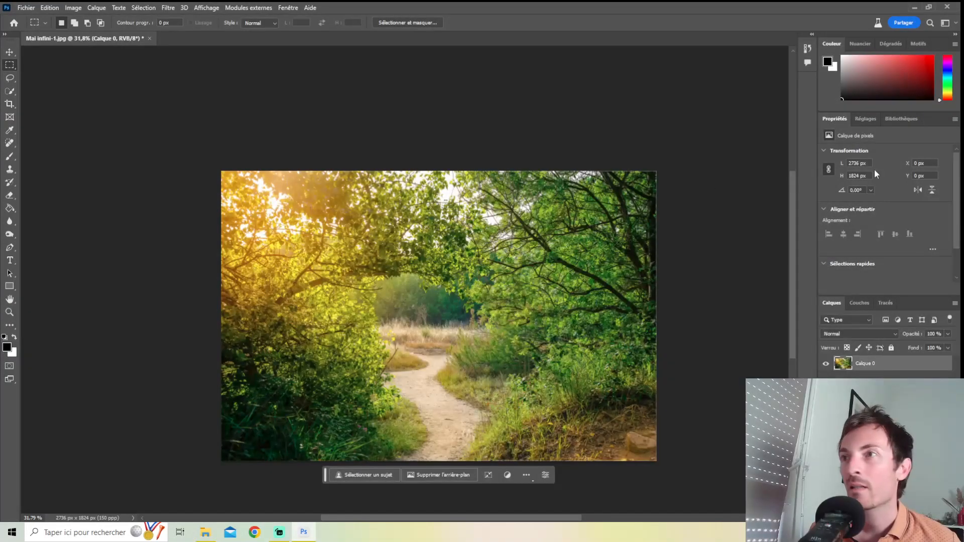
- Examine the forest photo Mai infini-1.jpg, including the clearing where the path bends
scroll(521, 275, down, 1)
scroll(520, 275, up, 3)
scroll(571, 292, down, 1)
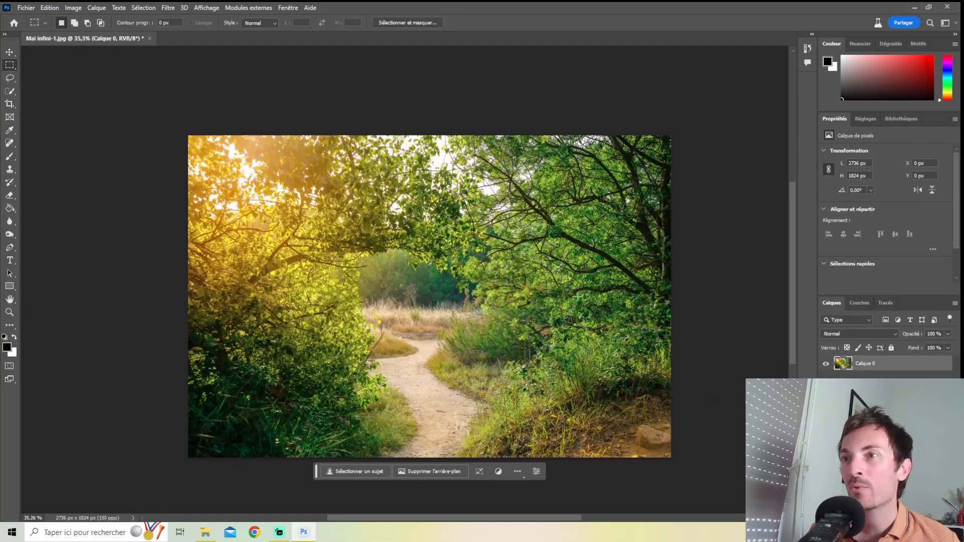
scroll(457, 369, down, 2)
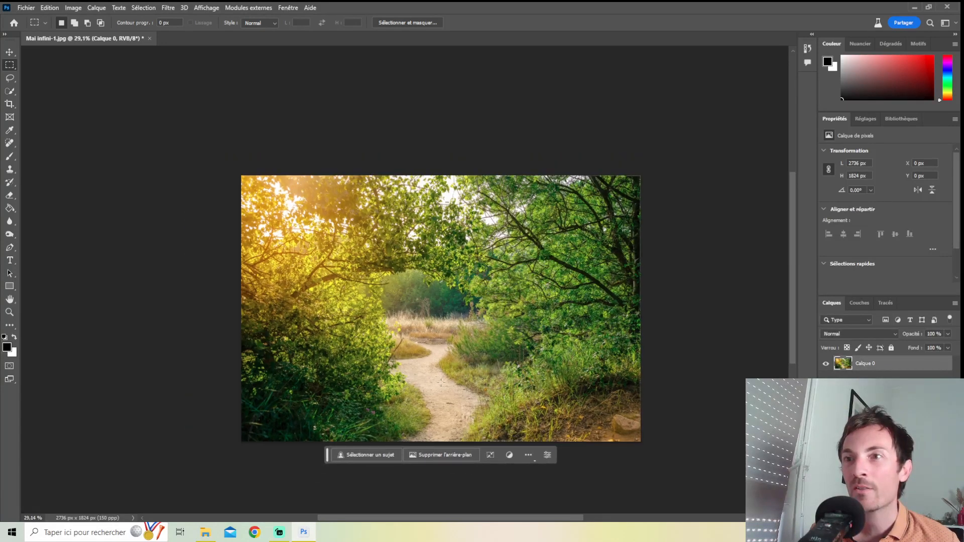
scroll(434, 387, up, 3)
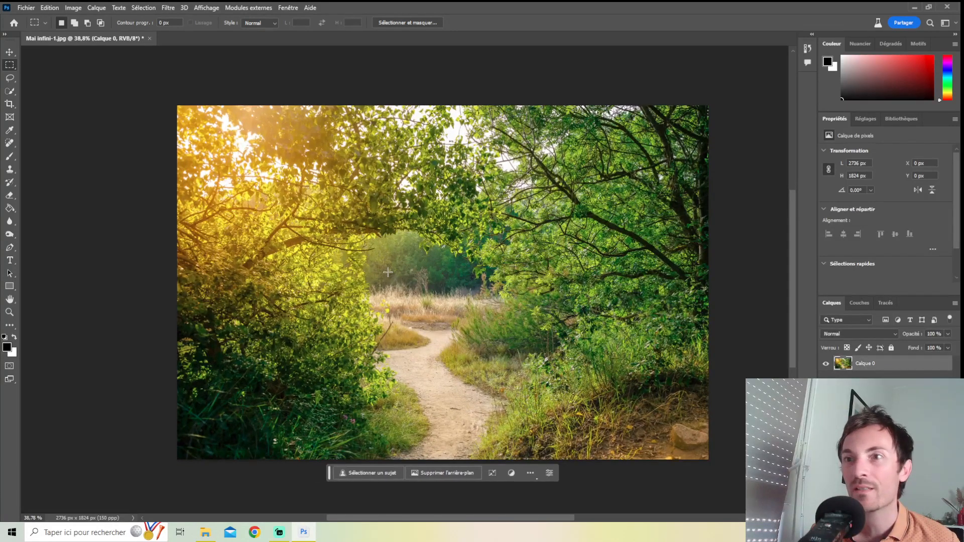
scroll(387, 273, down, 2)
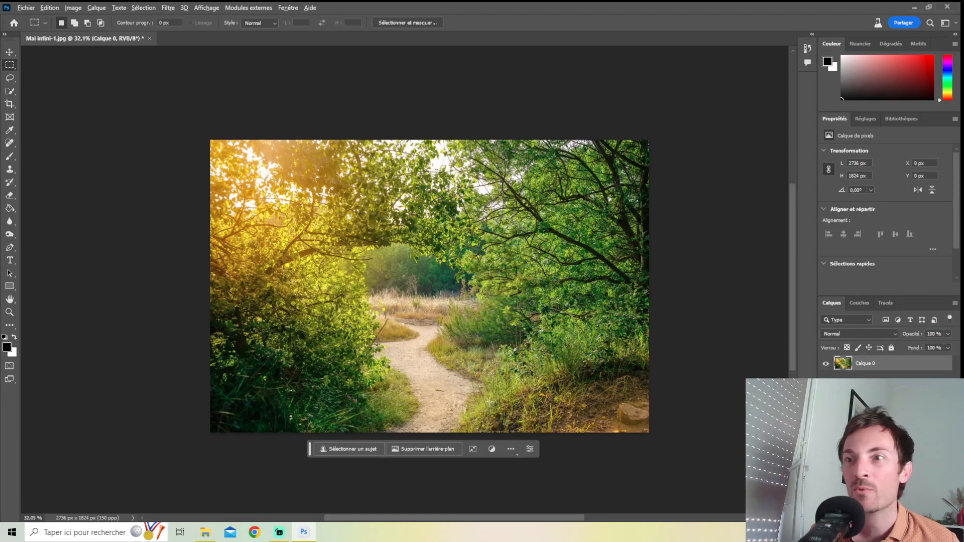
scroll(489, 297, up, 3)
scroll(385, 271, down, 2)
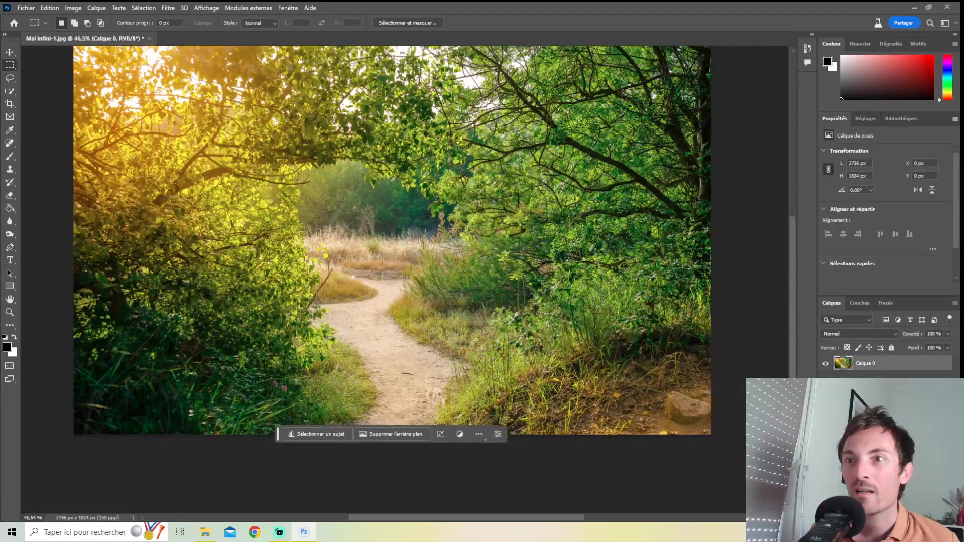
scroll(381, 284, down, 3)
scroll(380, 284, up, 1)
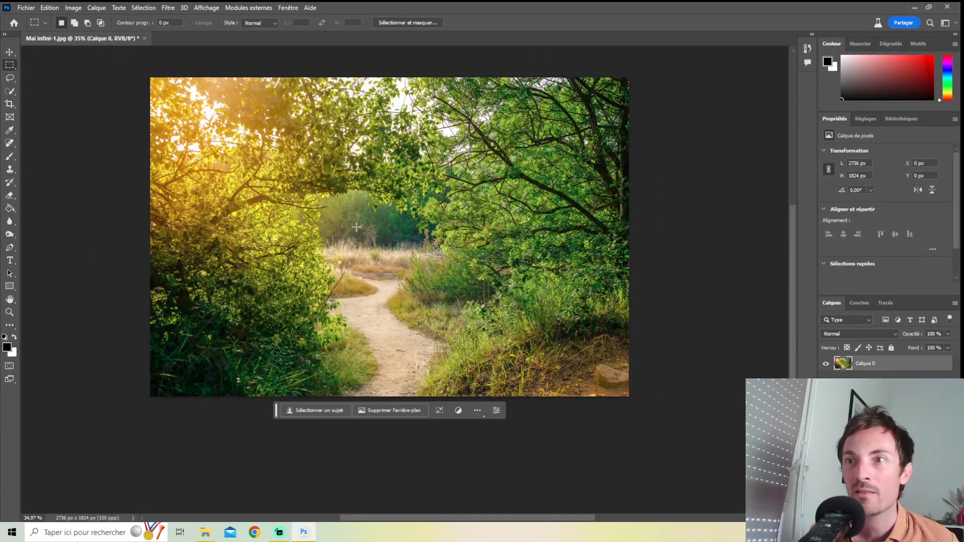
- Select an area about 296 by 461 px at the path's bend and fill it with Generative Fill using the prompt "add an alien waiving goodbye"
drag(357, 227, 359, 229)
drag(397, 288, 406, 311)
click(303, 325)
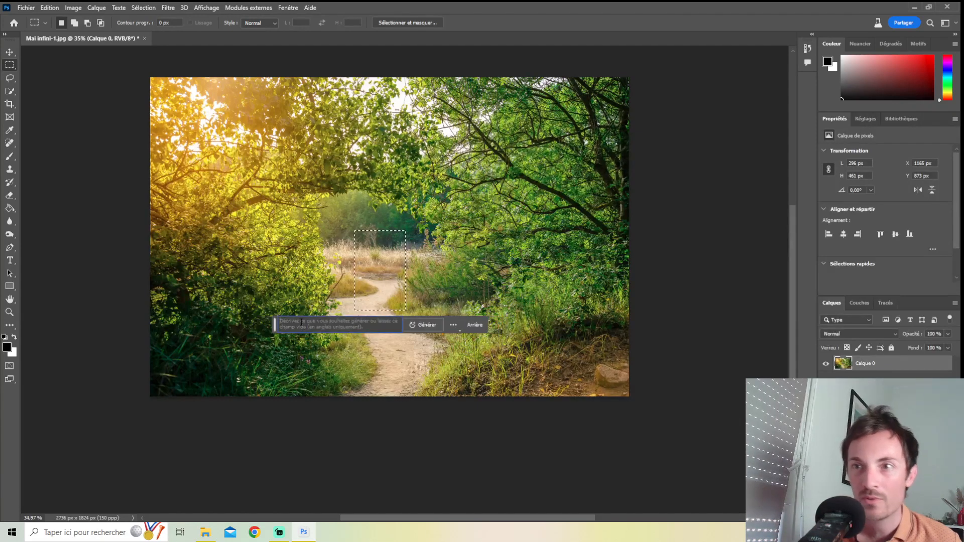
text(add)
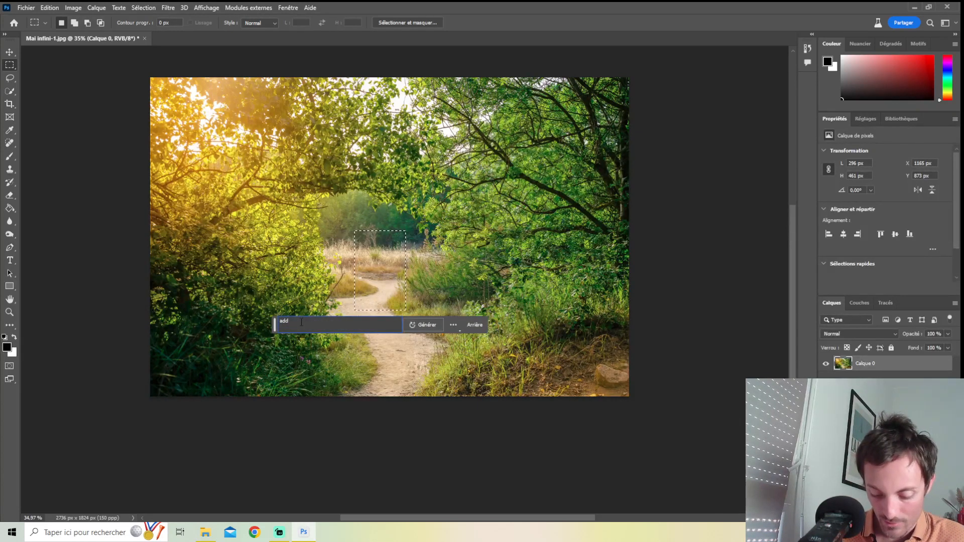
text( an )
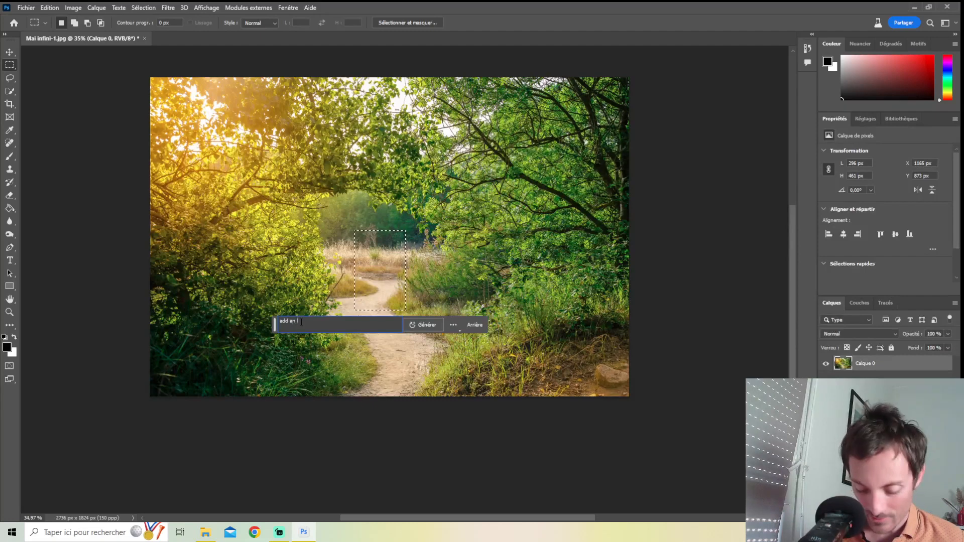
text(alle)
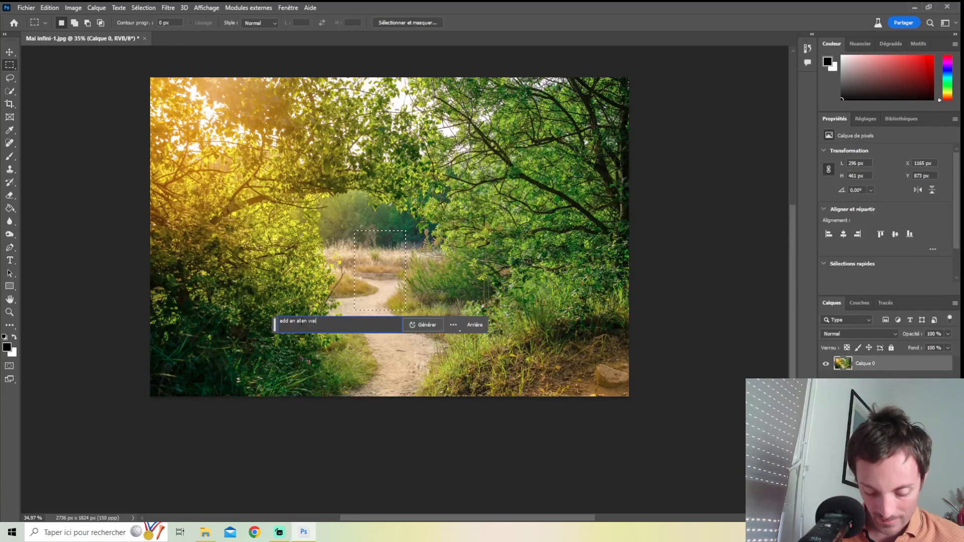
text( waiving)
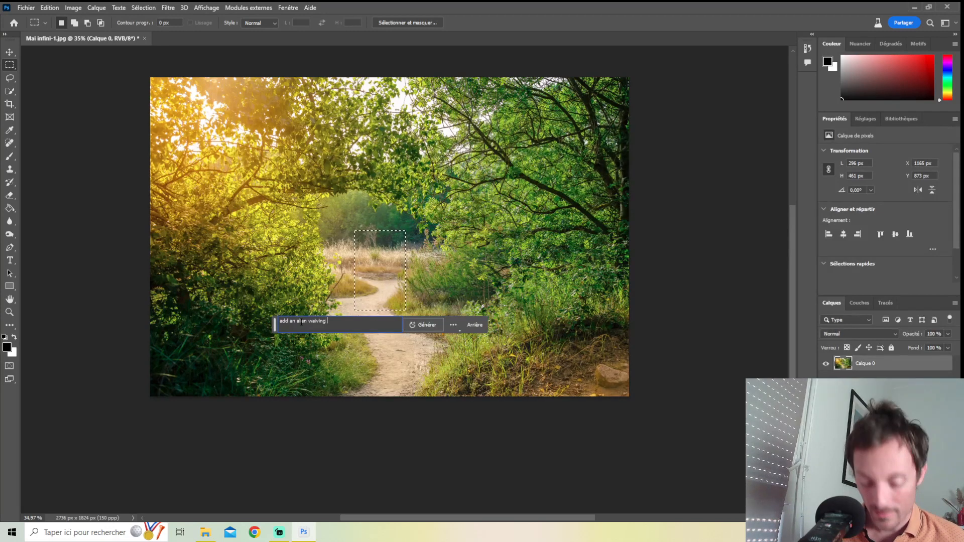
text( g)
key(BackSpace)
key(BackSpace)
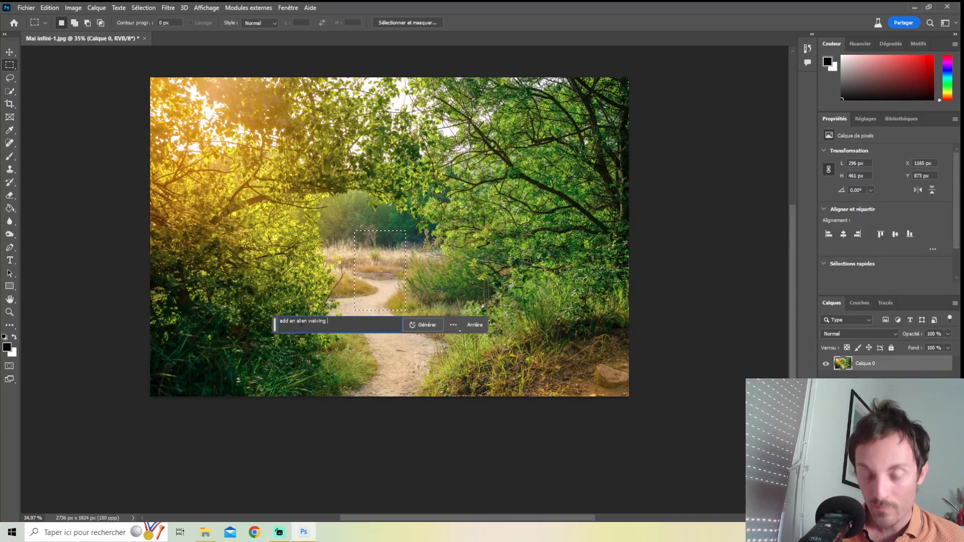
text(oodbye)
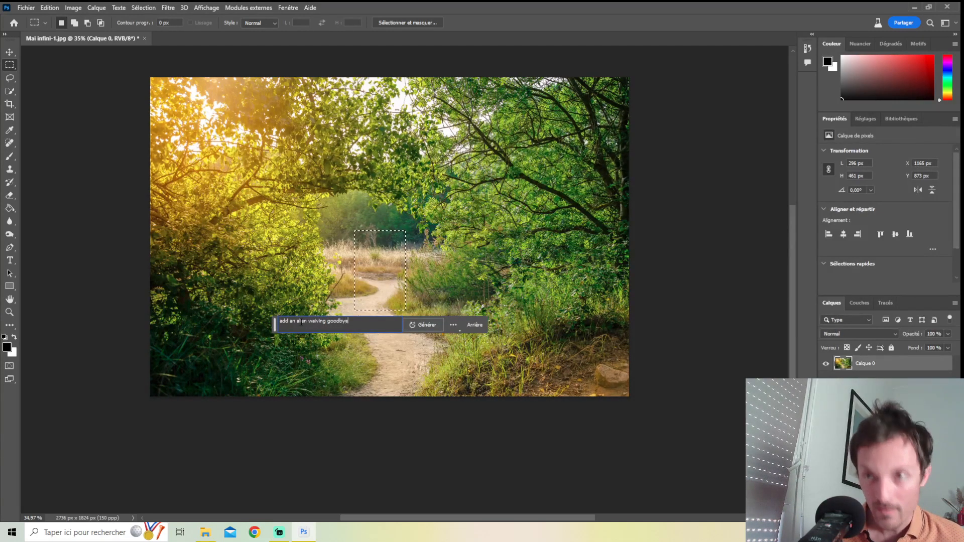
key(Return)
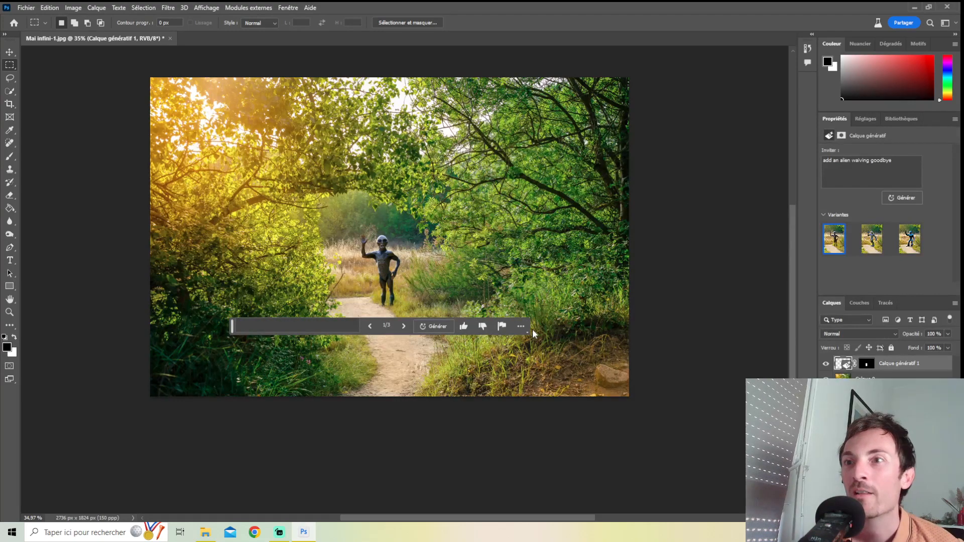
- Examine the first generated alien variation closely and how it blends into the path and grass
scroll(432, 312, up, 6)
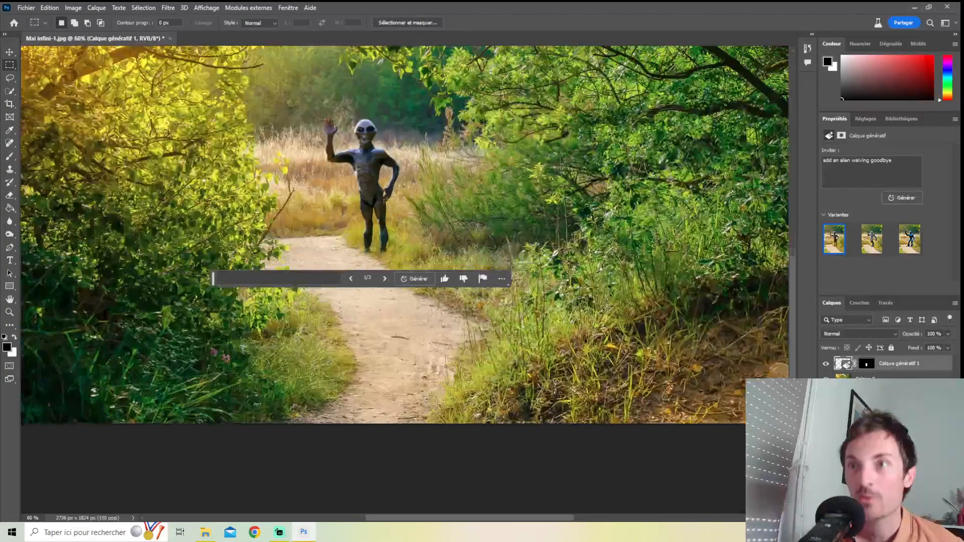
drag(417, 117, 503, 204)
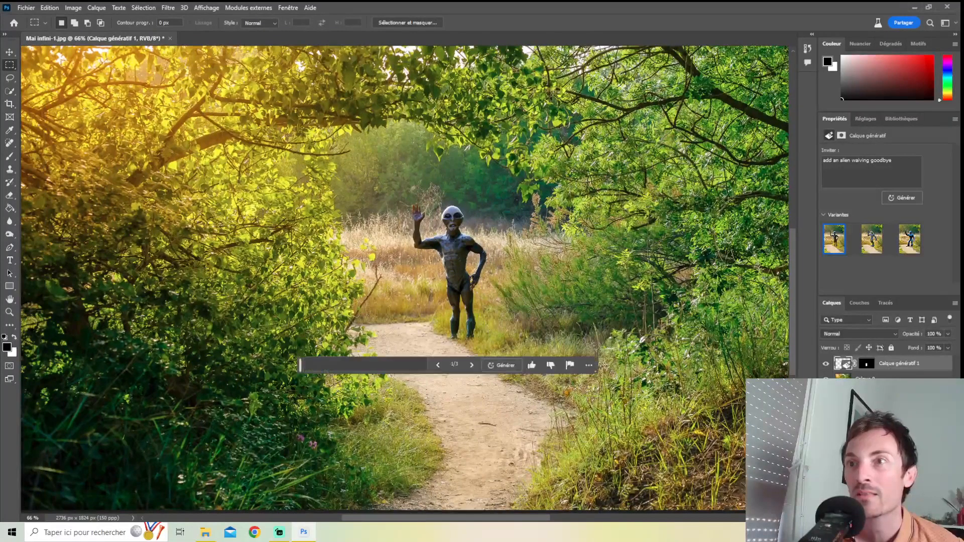
scroll(445, 280, up, 3)
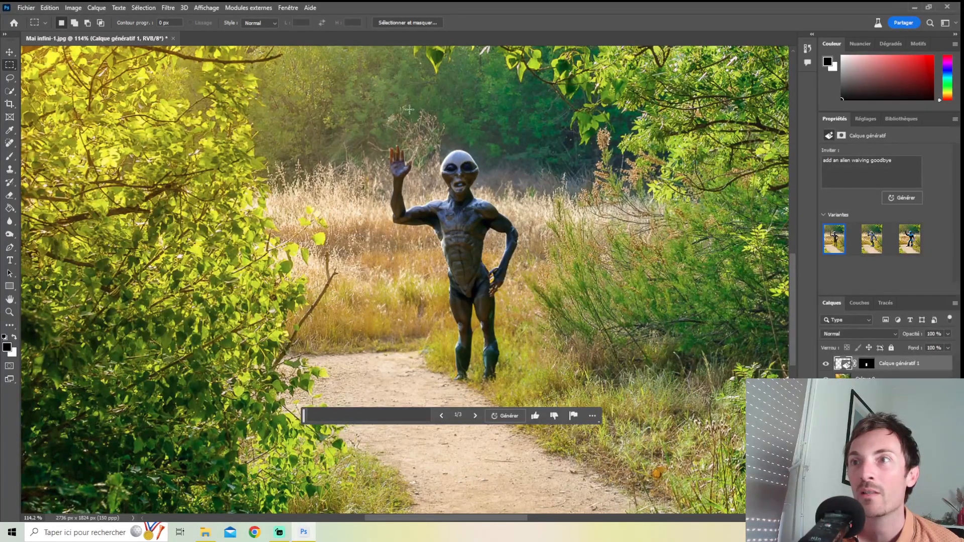
scroll(459, 153, up, 2)
scroll(441, 171, down, 7)
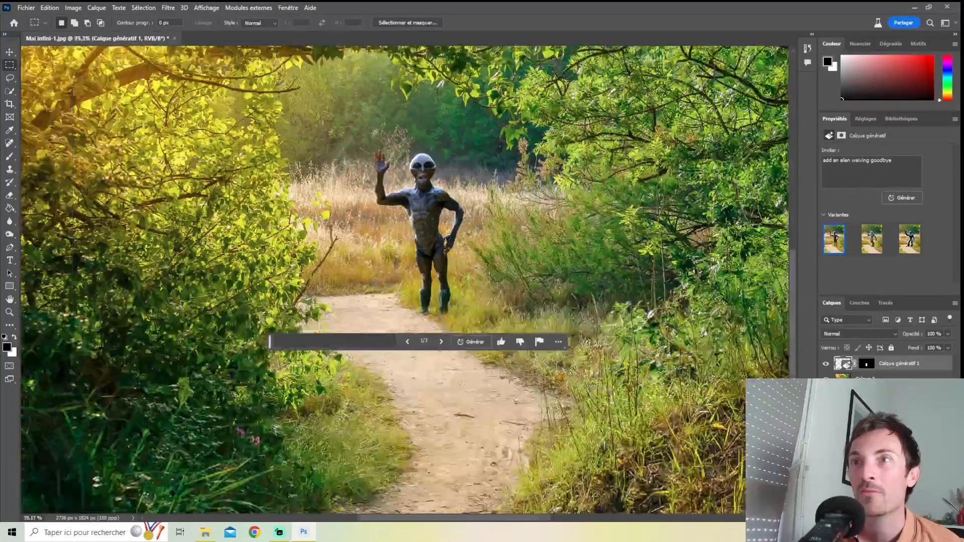
scroll(420, 207, up, 4)
scroll(421, 208, down, 3)
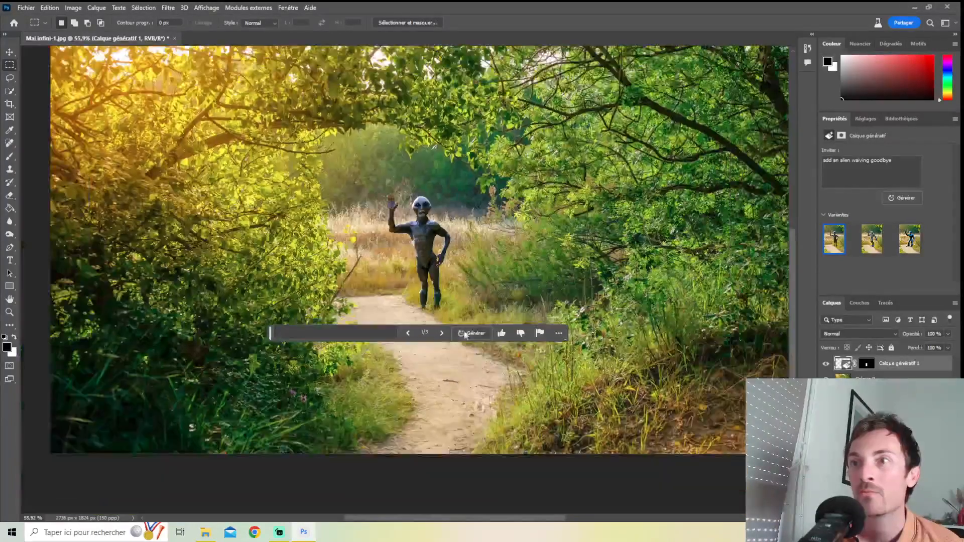
- Compare the second and third alien variations and return to the first one
click(442, 333)
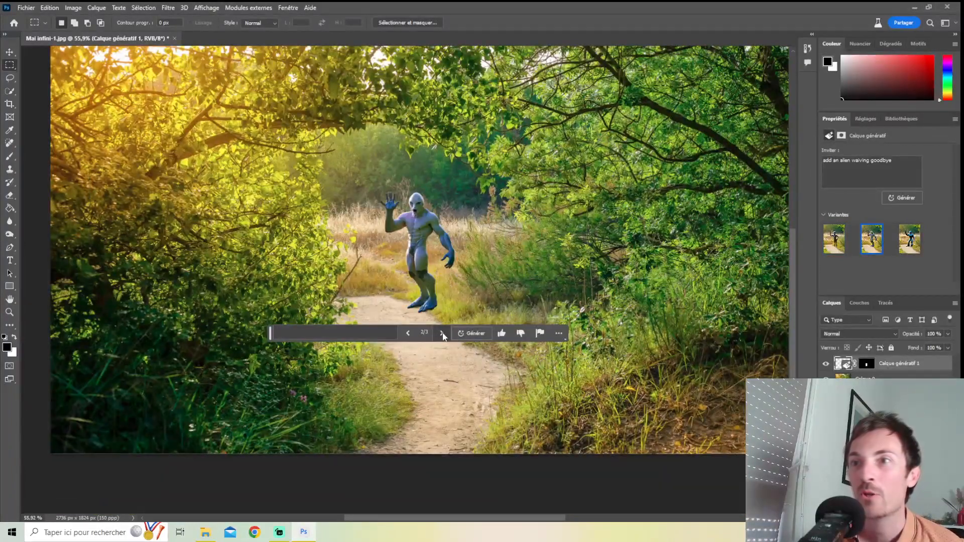
scroll(466, 274, down, 1)
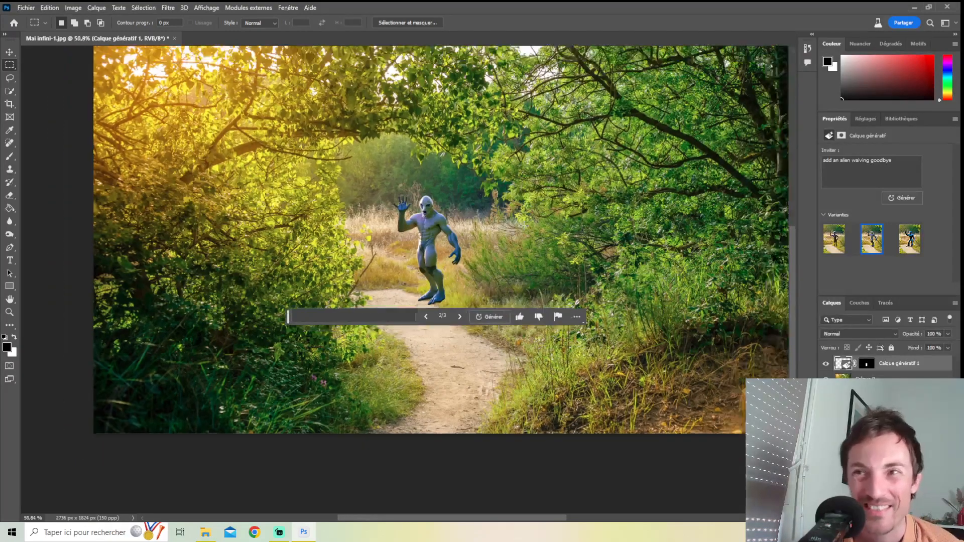
scroll(441, 251, down, 2)
scroll(442, 251, up, 4)
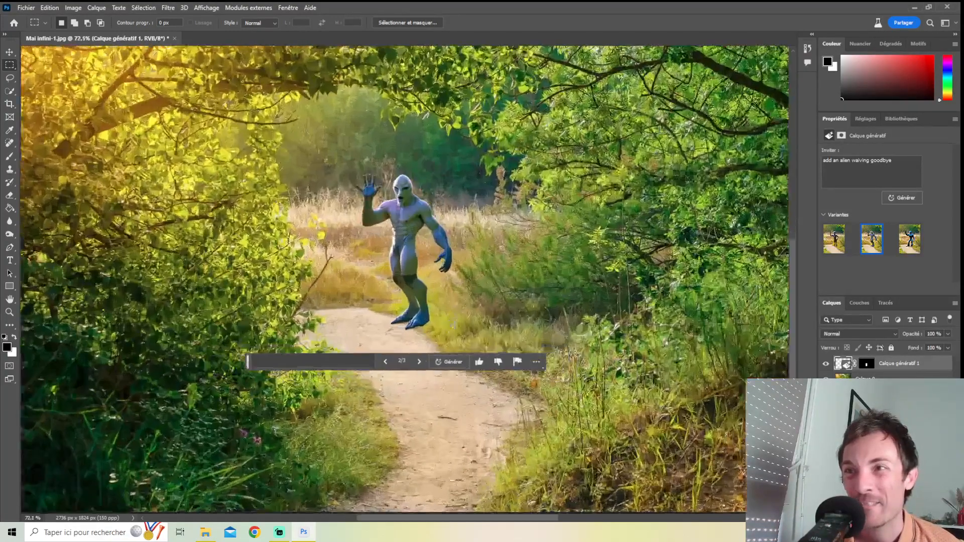
scroll(487, 259, up, 1)
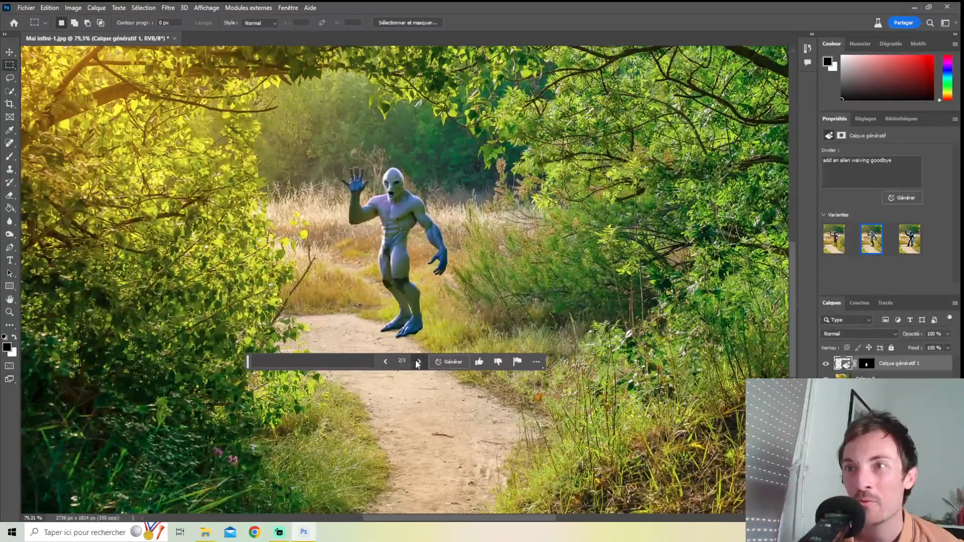
click(417, 362)
scroll(430, 338, down, 4)
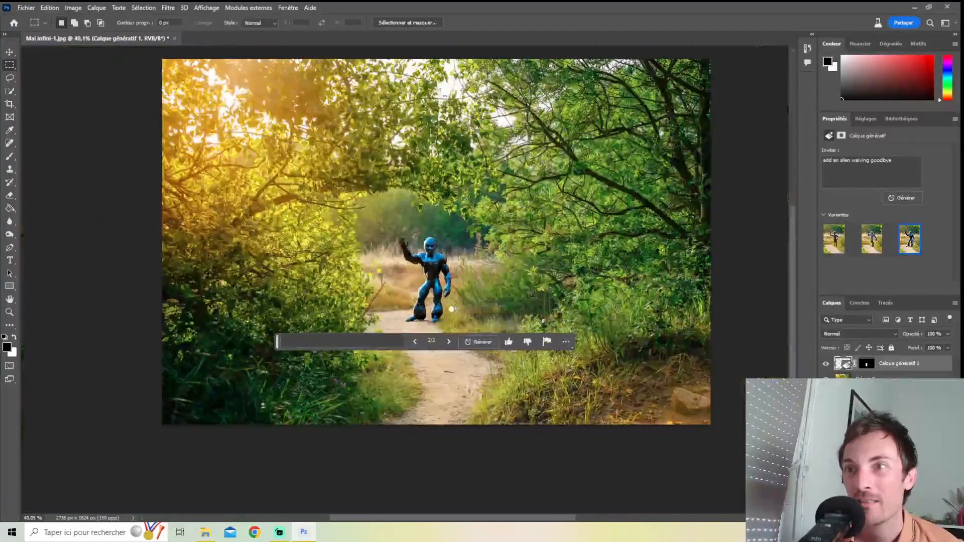
scroll(457, 311, up, 1)
scroll(456, 311, down, 1)
scroll(456, 311, up, 2)
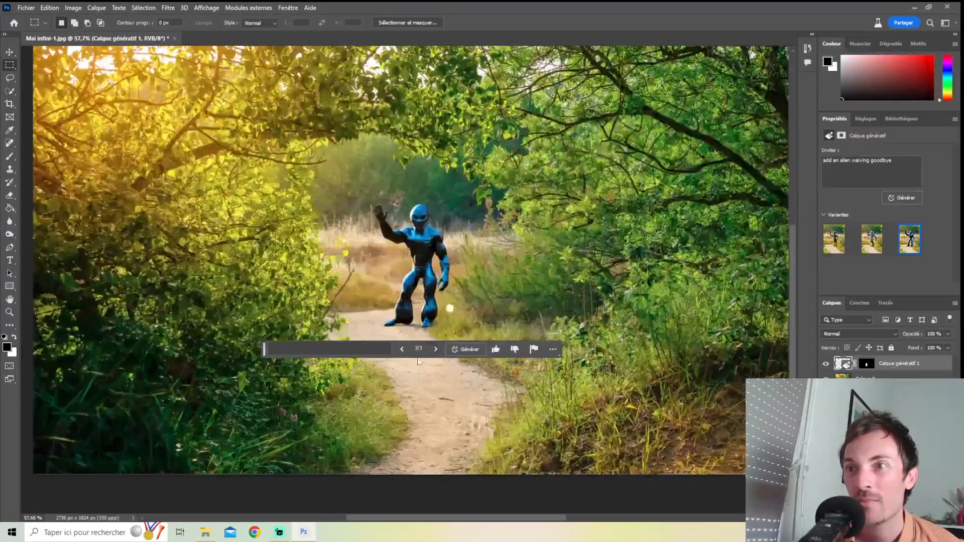
click(404, 350)
click(402, 348)
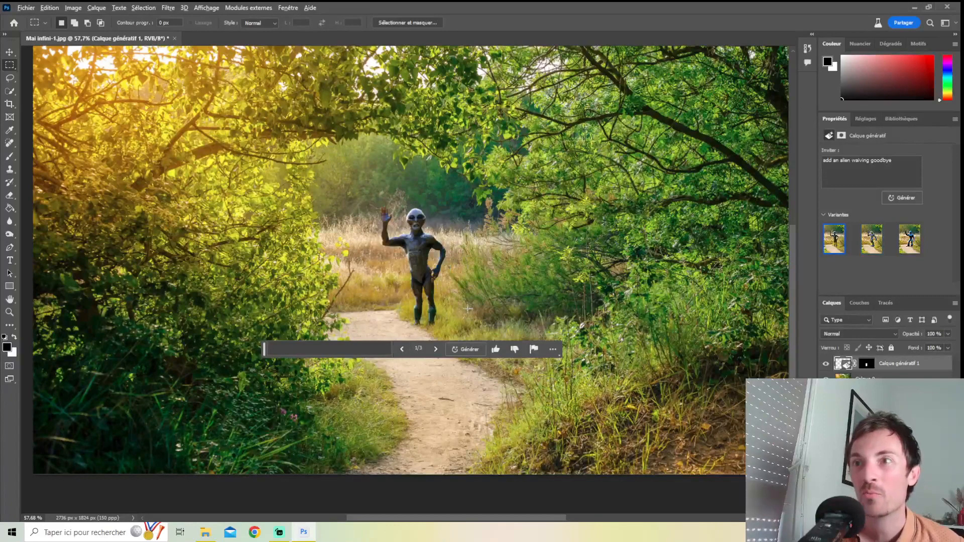
scroll(477, 311, down, 2)
scroll(497, 299, down, 1)
scroll(497, 298, up, 1)
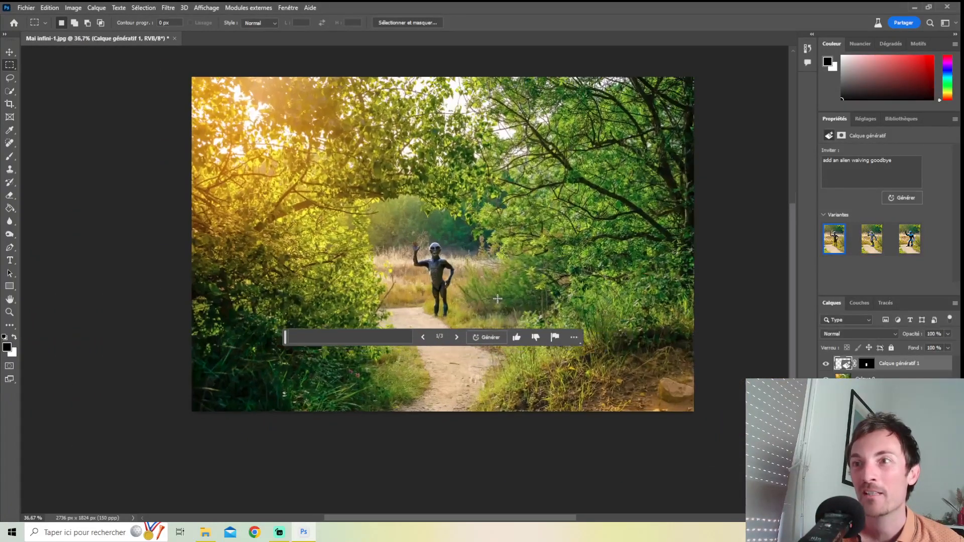
scroll(497, 298, up, 1)
scroll(513, 256, down, 1)
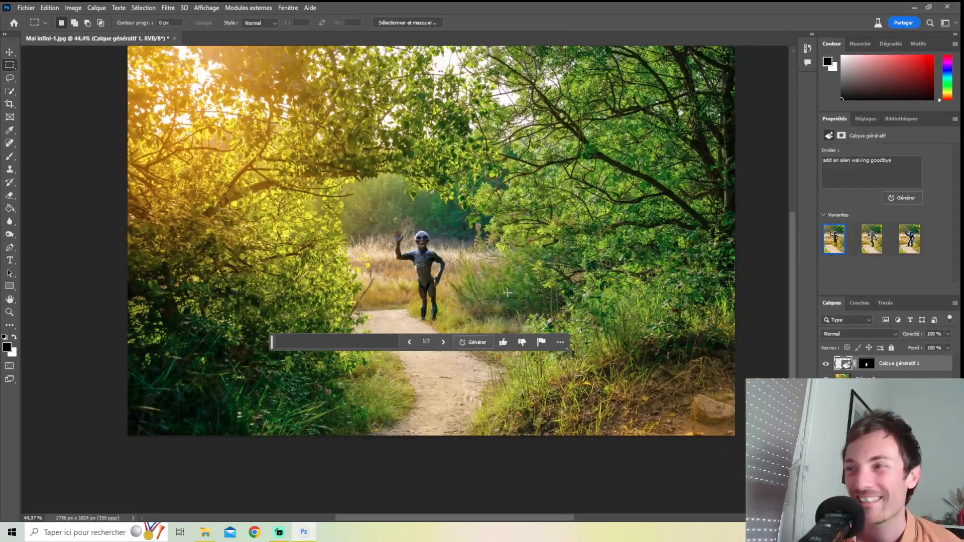
scroll(513, 256, down, 2)
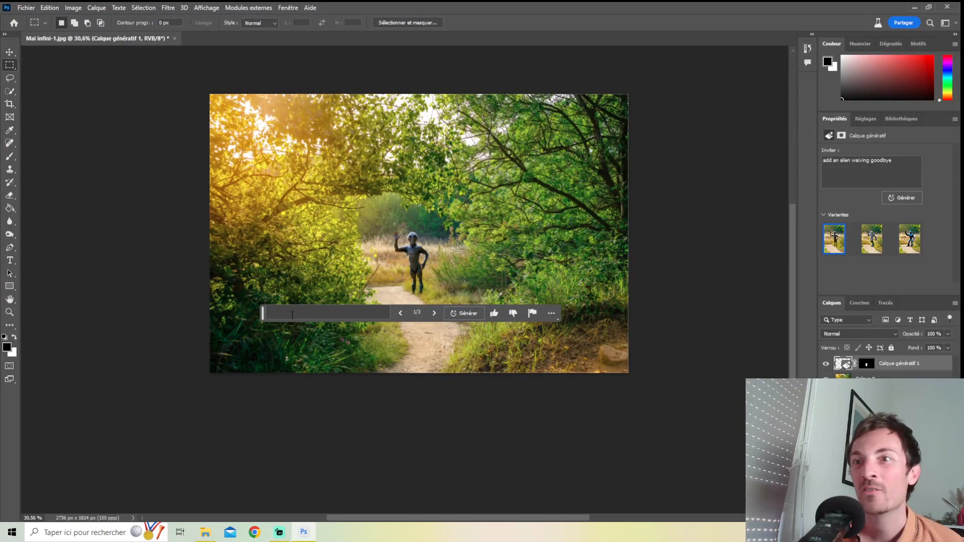
- Expand the forest photo's canvas on all sides to 3410 by 2445 px and fill the border with Generative Fill using the prompt "fill background"
drag(263, 314, 253, 435)
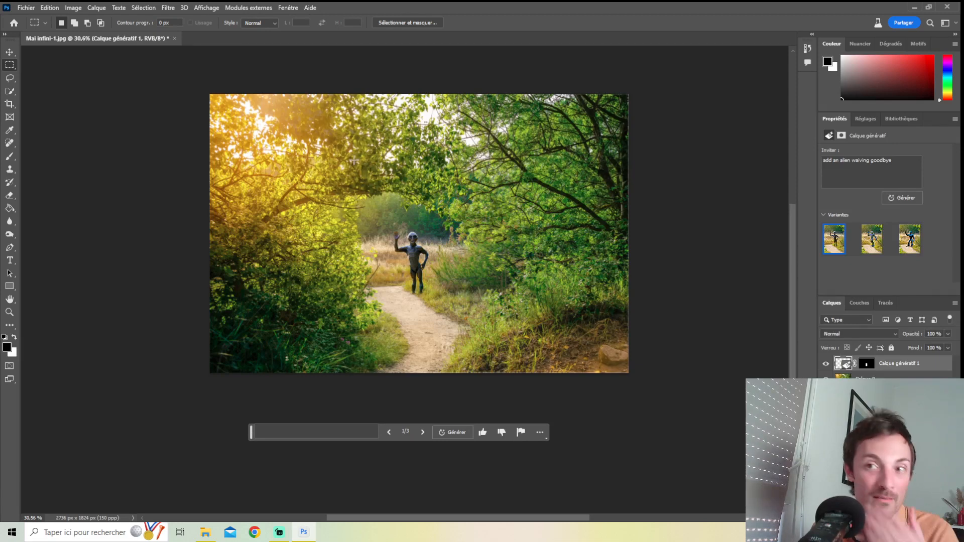
click(10, 105)
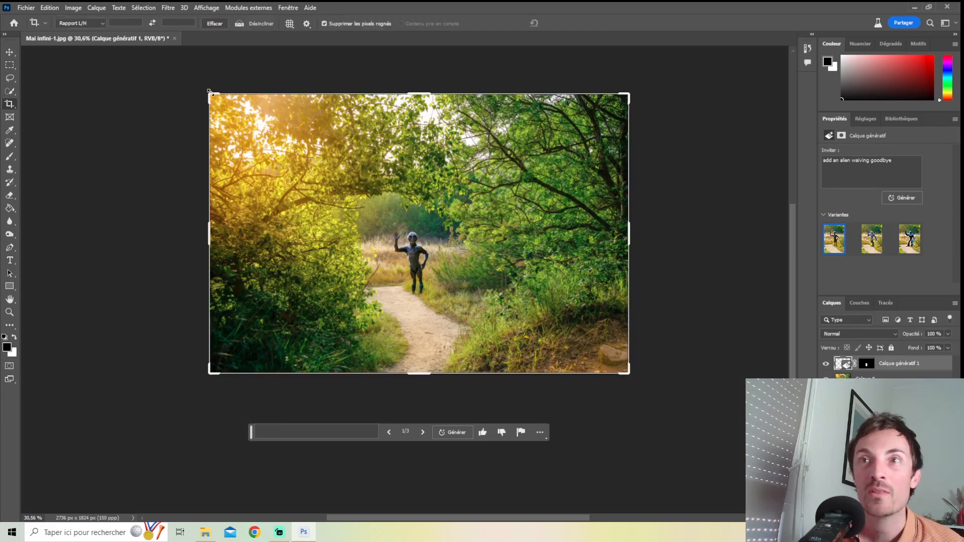
drag(209, 91, 180, 67)
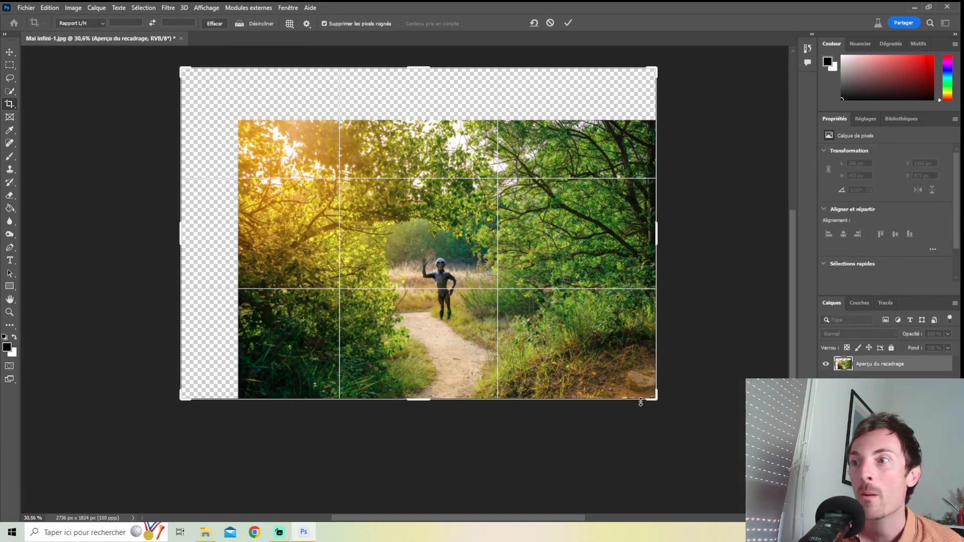
drag(654, 403, 679, 423)
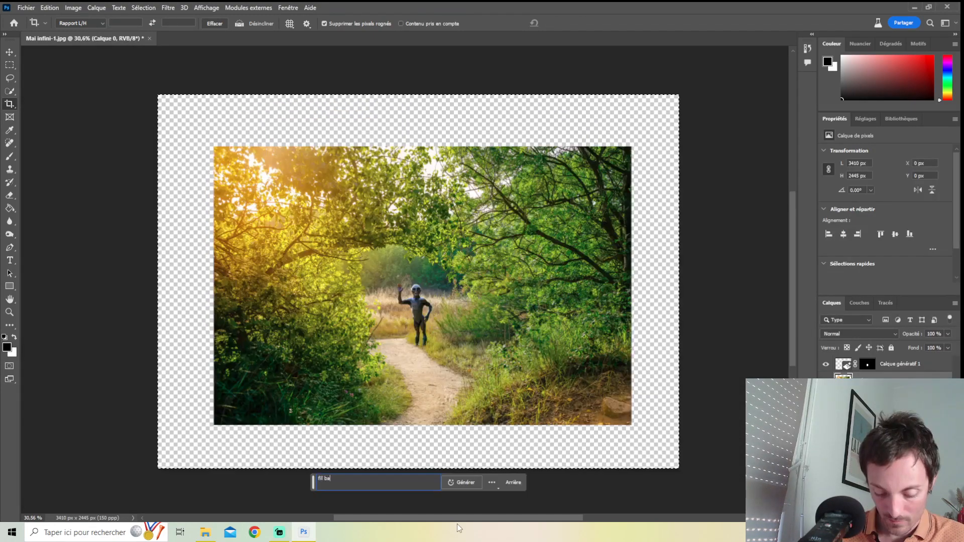
text(ckground)
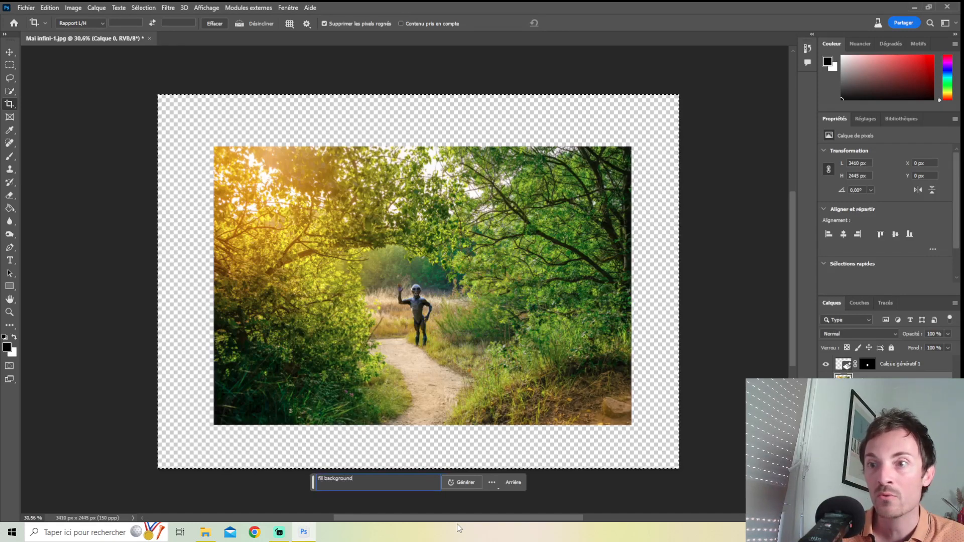
key(Return)
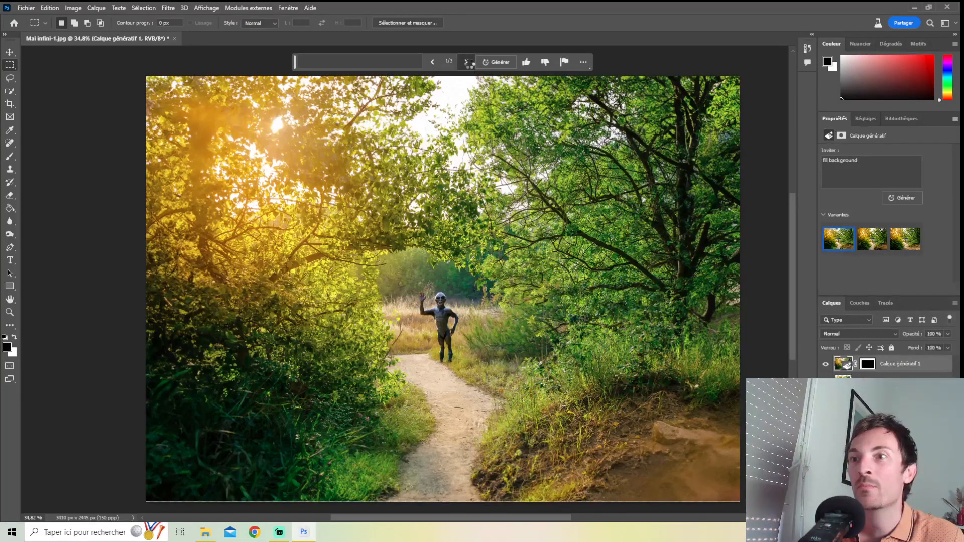
- Compare the three generated background variations around the forest photo and keep the third one
click(466, 62)
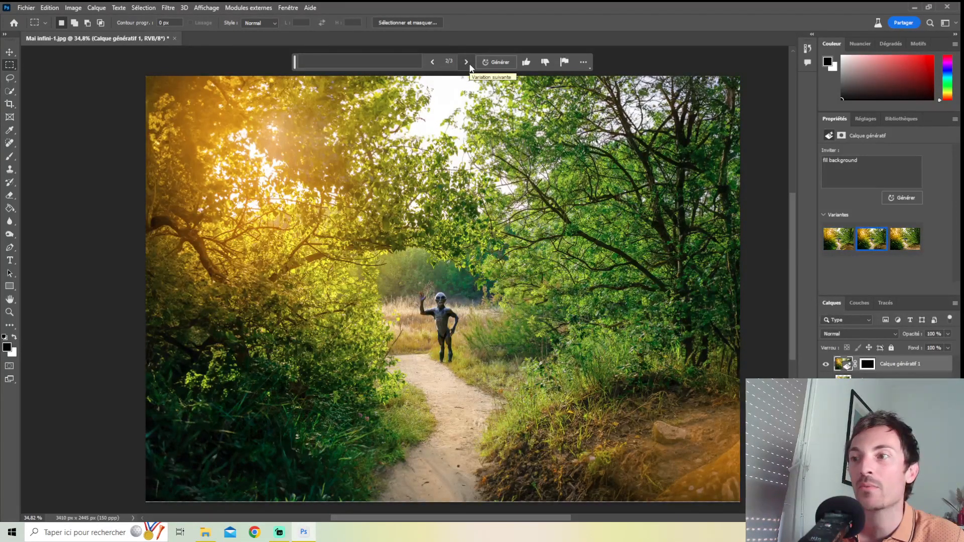
click(469, 62)
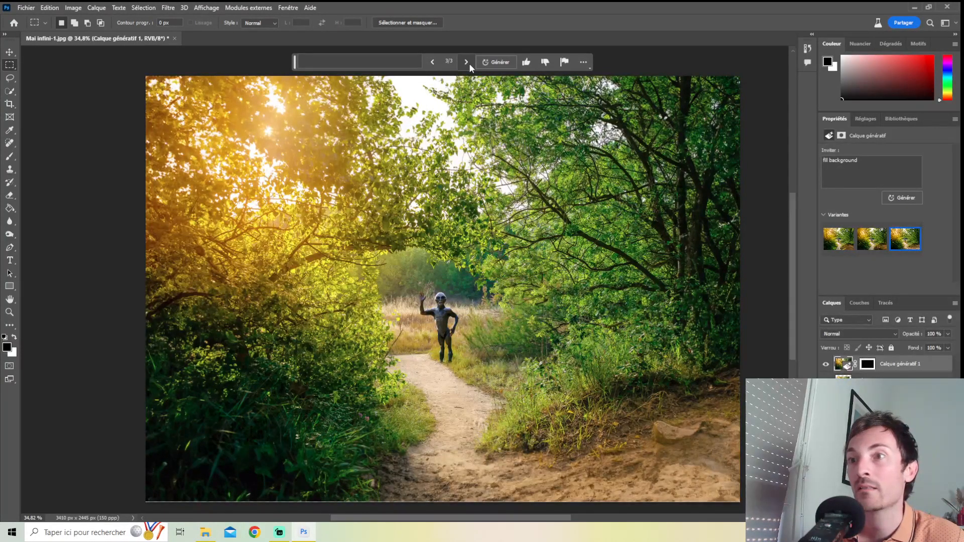
click(431, 60)
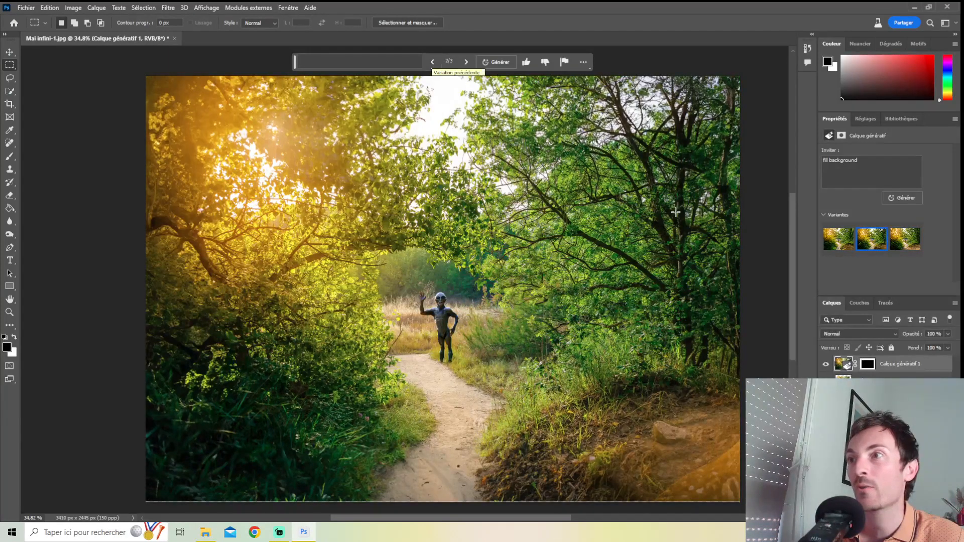
click(432, 62)
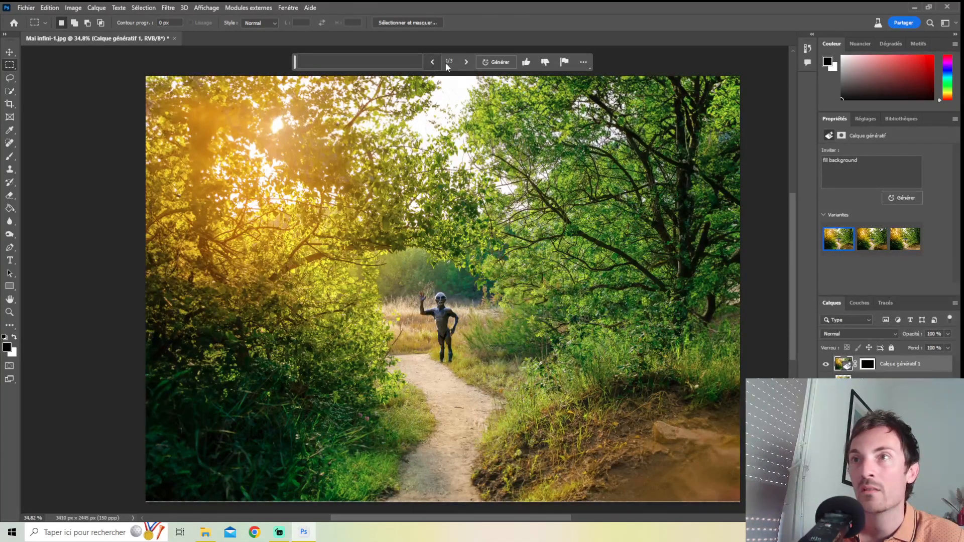
click(462, 62)
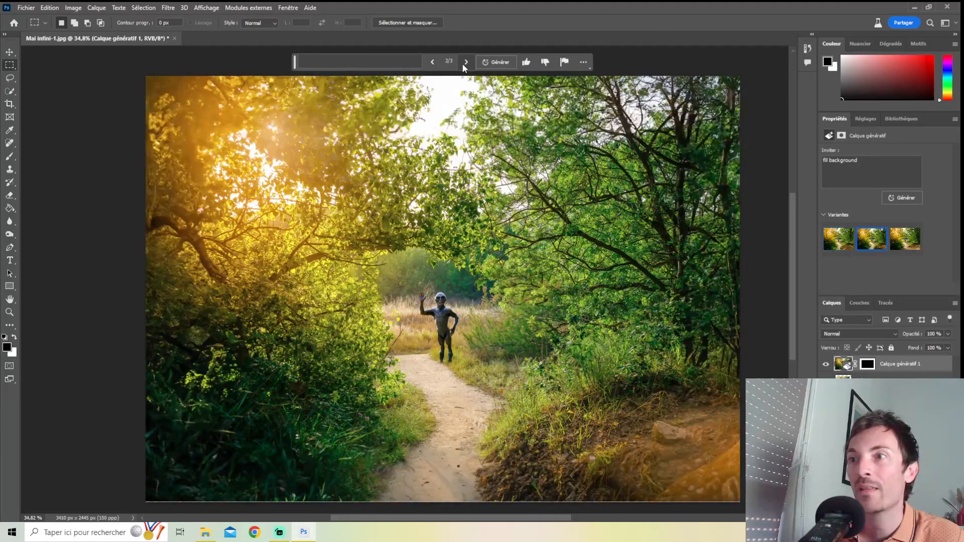
click(464, 63)
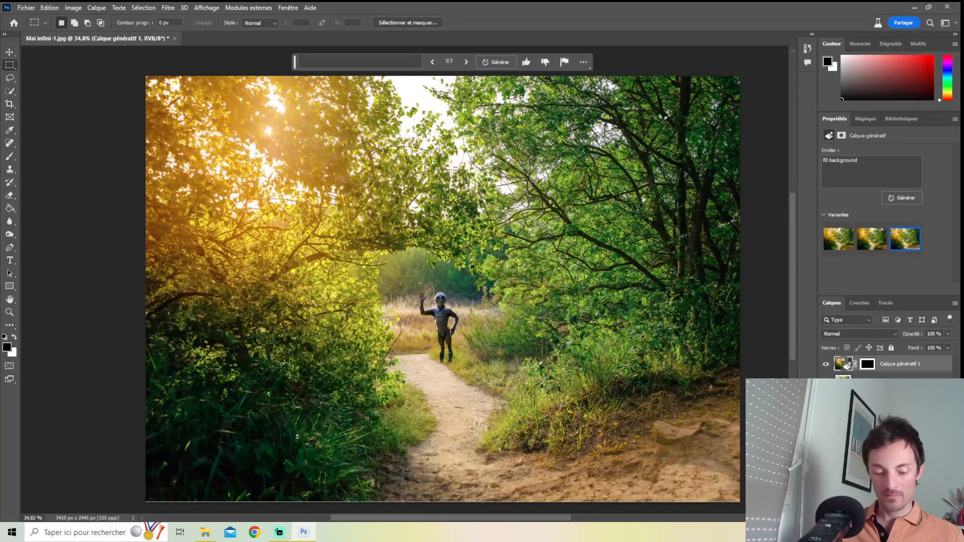
scroll(382, 354, down, 3)
scroll(382, 353, up, 1)
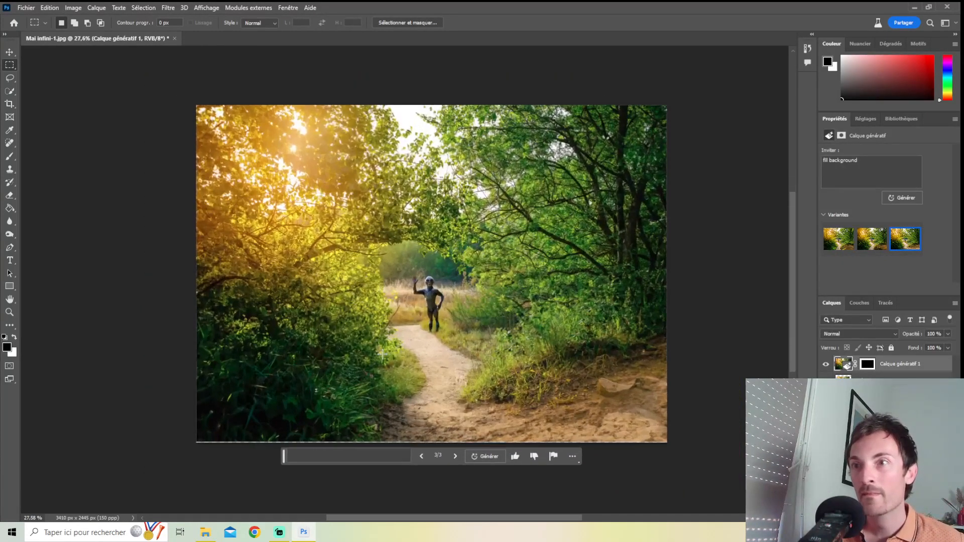
scroll(381, 354, down, 2)
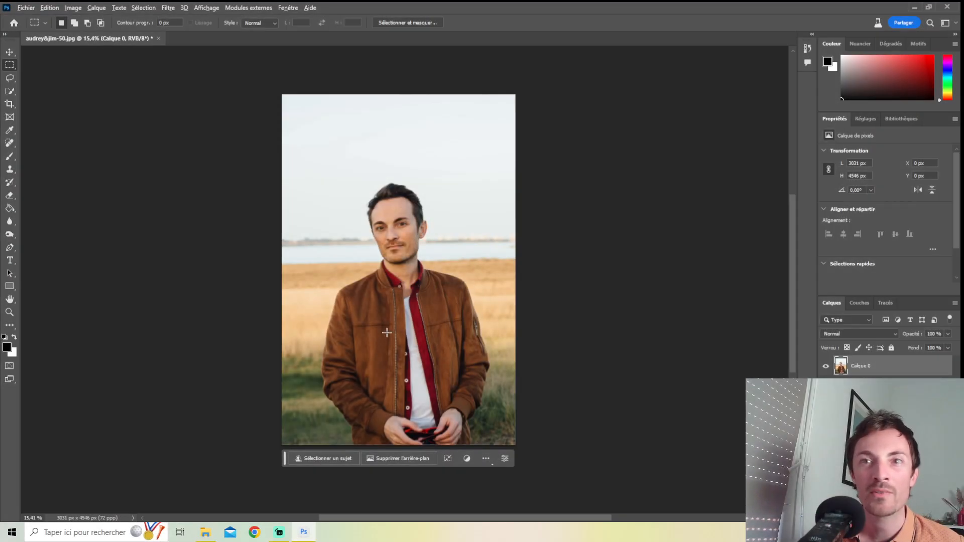
- Select a rectangular area about 2592 by 3704 px around the man in the portrait photo
scroll(451, 319, down, 1)
scroll(446, 337, up, 2)
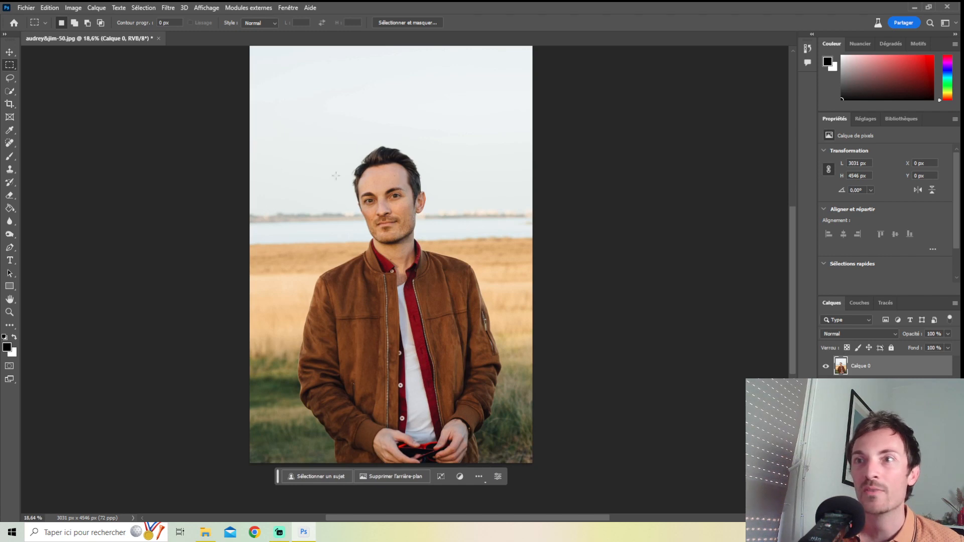
click(119, 8)
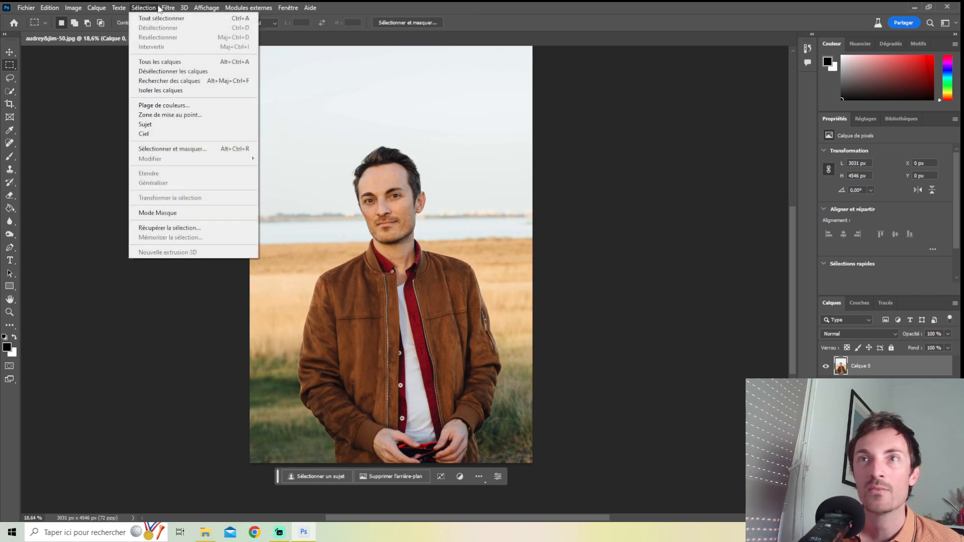
drag(282, 119, 523, 465)
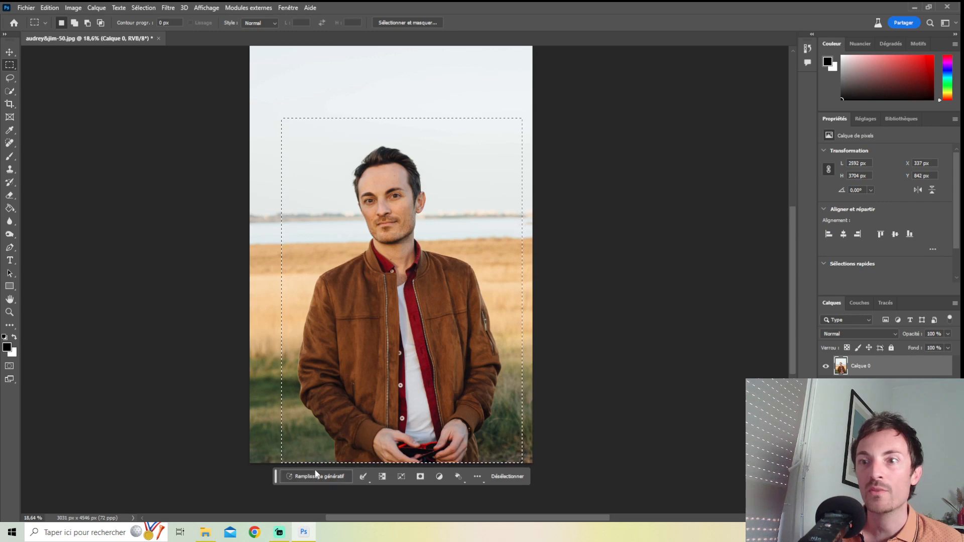
- Fill the selection with Generative Fill using the prompt "turn the man into a medieval knight" and compare the generated variations
click(307, 476)
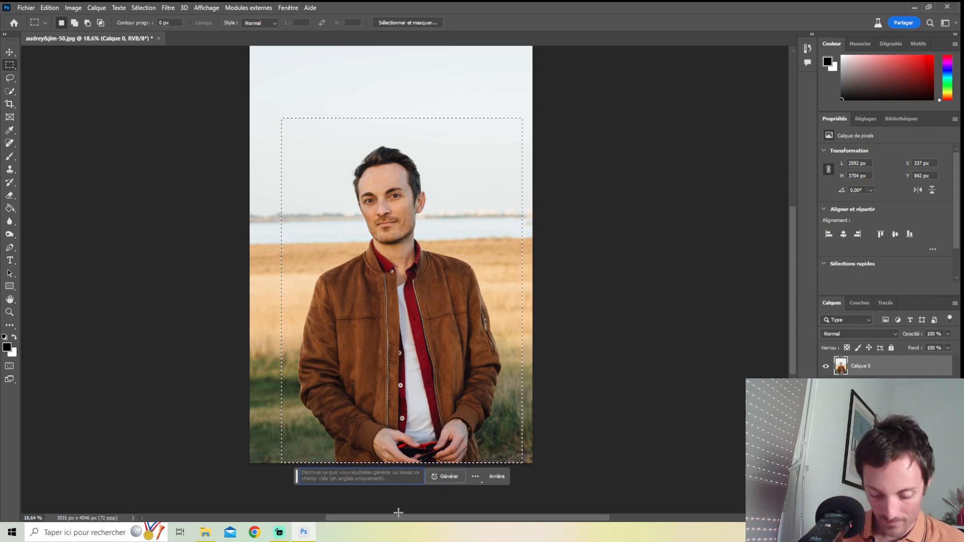
text(tran)
key(BackSpace)
key(BackSpace)
key(BackSpace)
text(u)
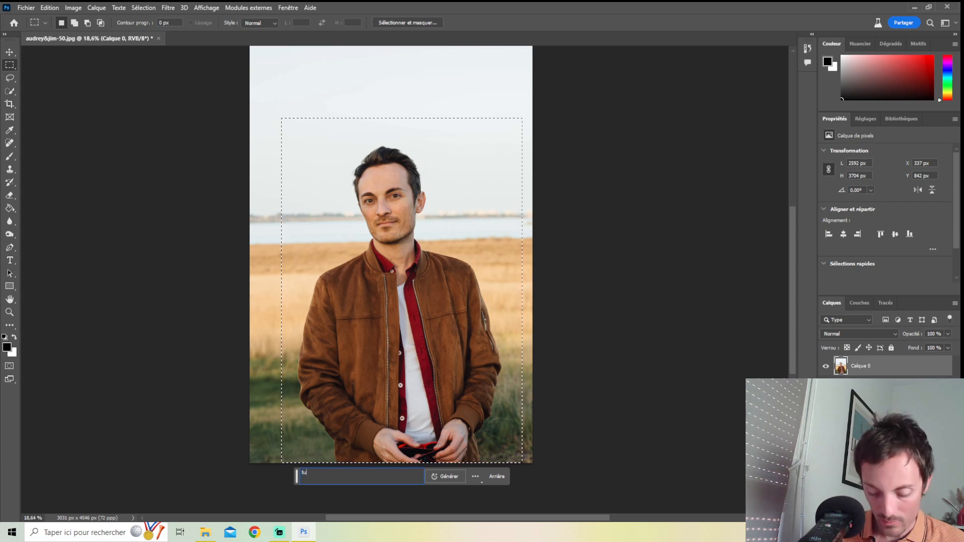
text(rn the ma)
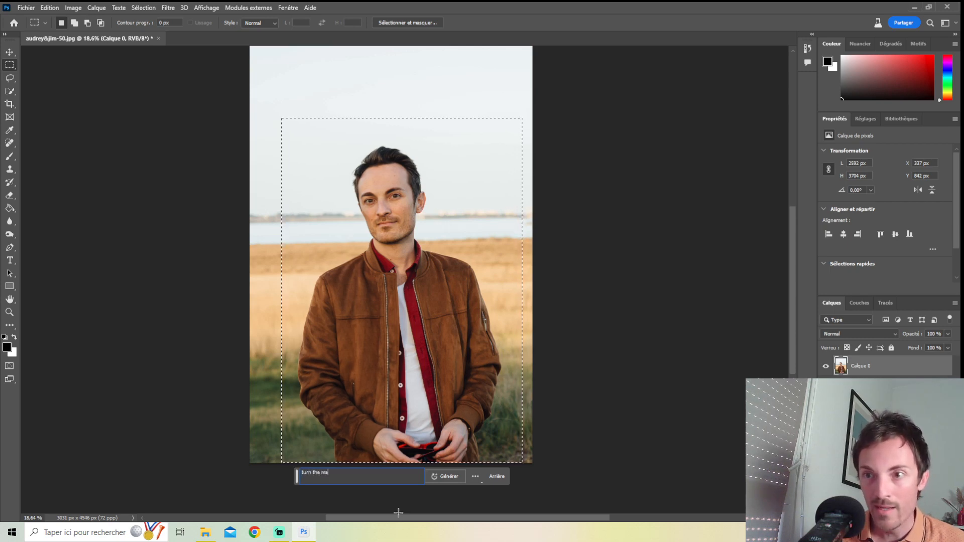
text(n into a)
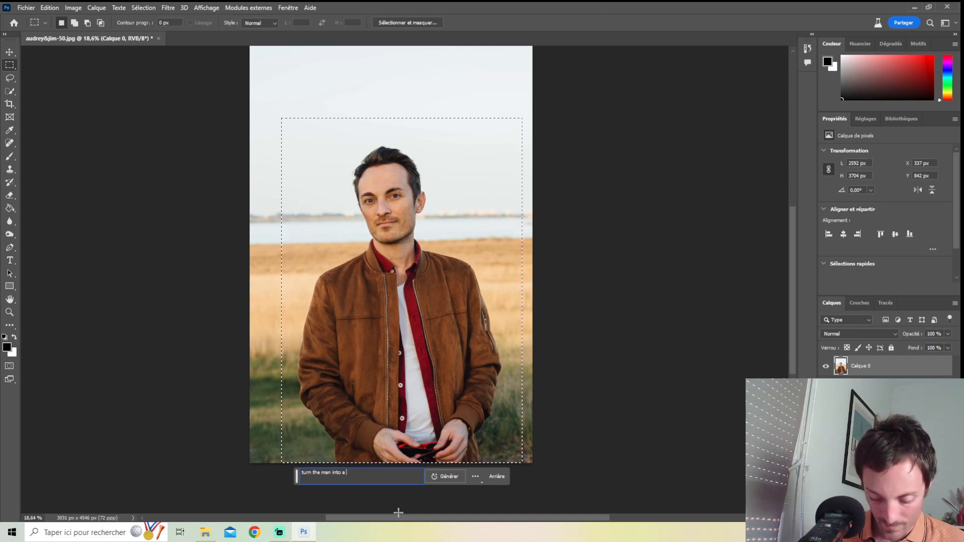
text( medieval )
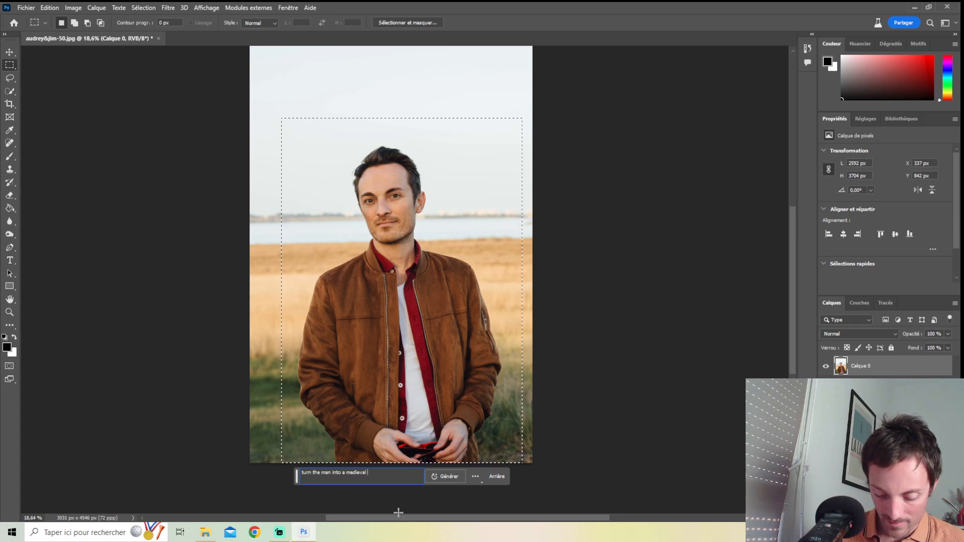
text(knight)
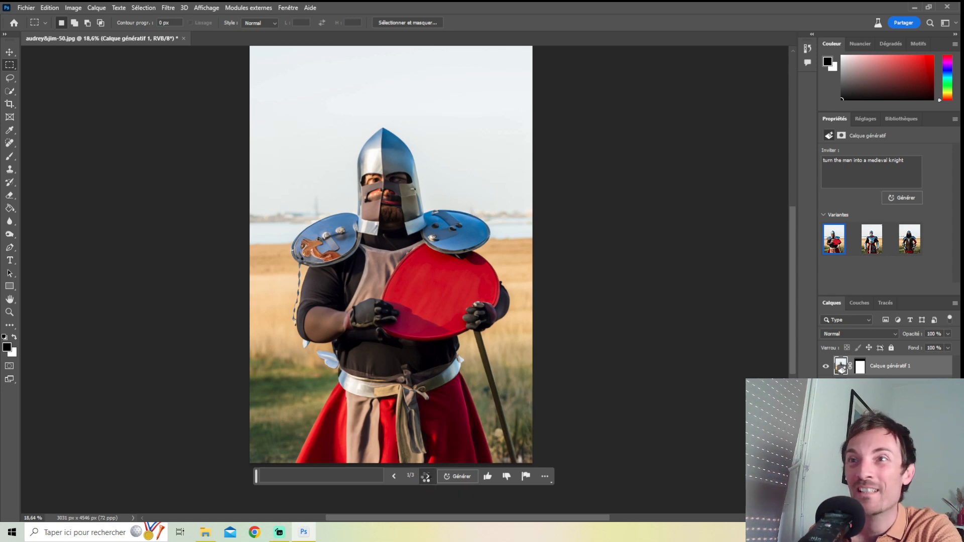
click(427, 477)
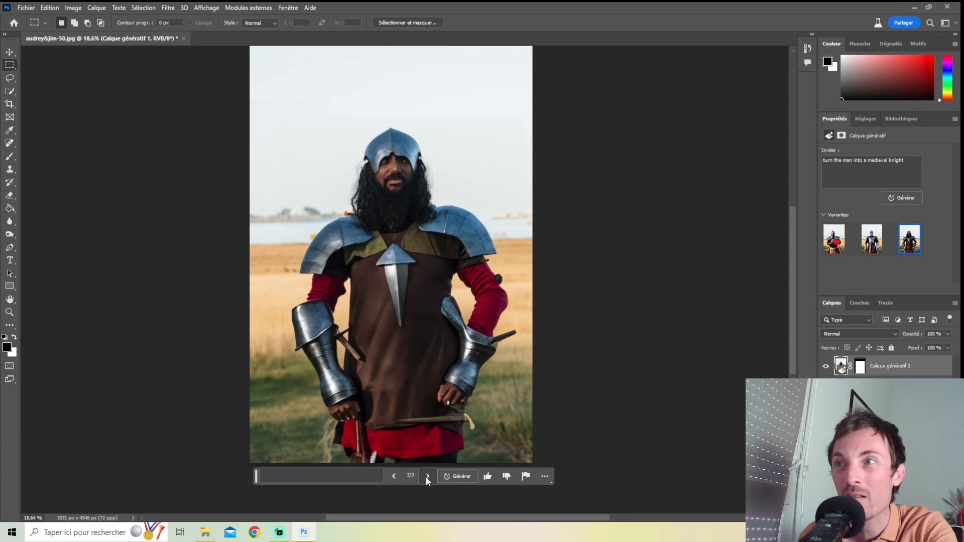
click(394, 476)
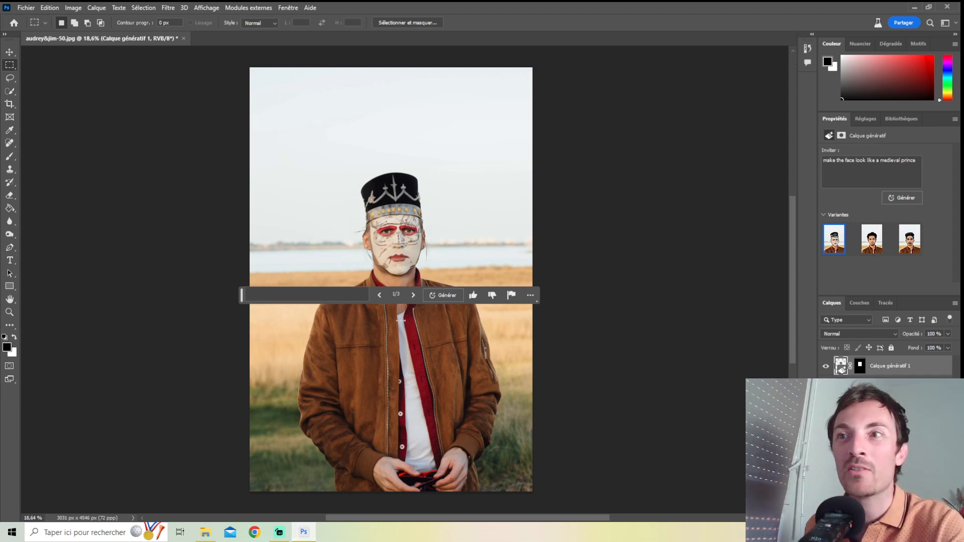
- Compare the face variations generated from the prompt "make the face look like a medieval prince", keeping the task bar clear of the face
click(413, 295)
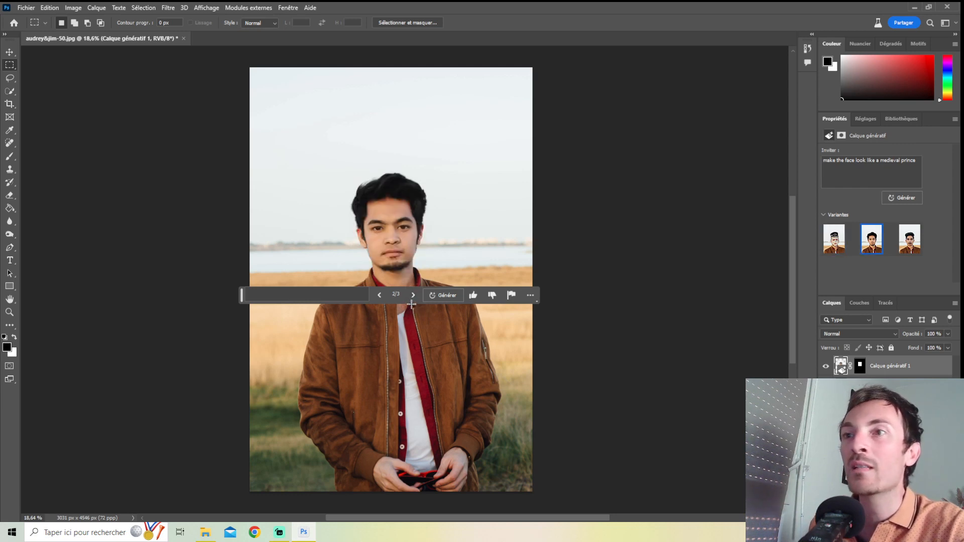
click(413, 298)
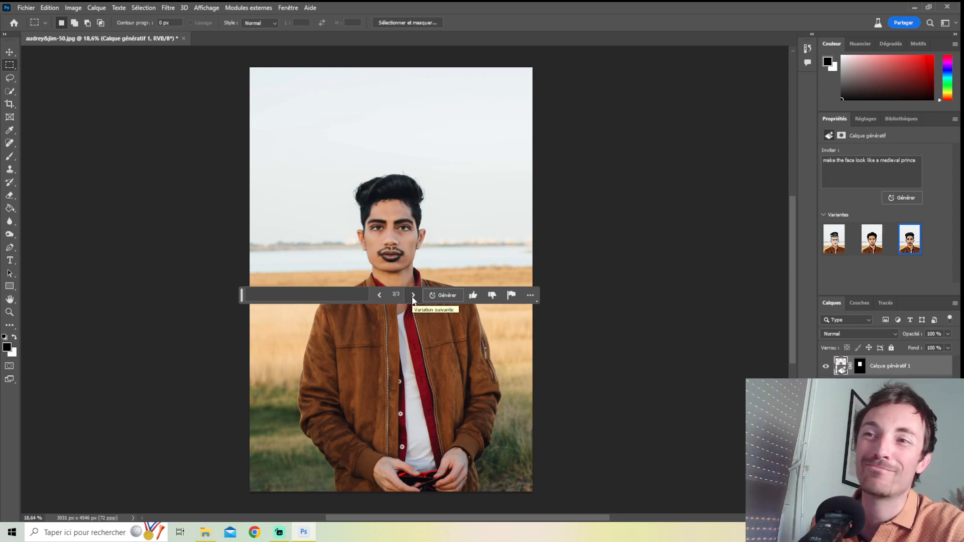
drag(237, 296, 280, 426)
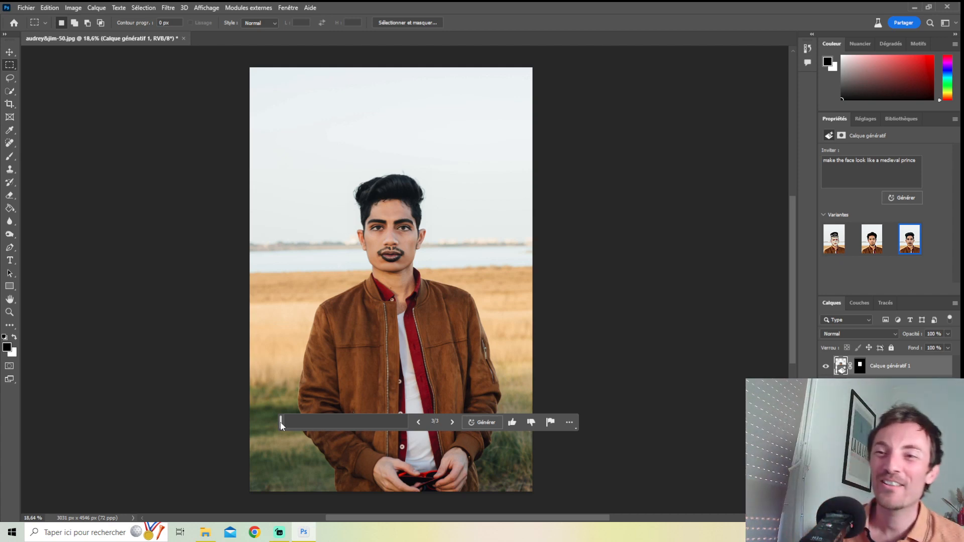
drag(280, 426, 323, 363)
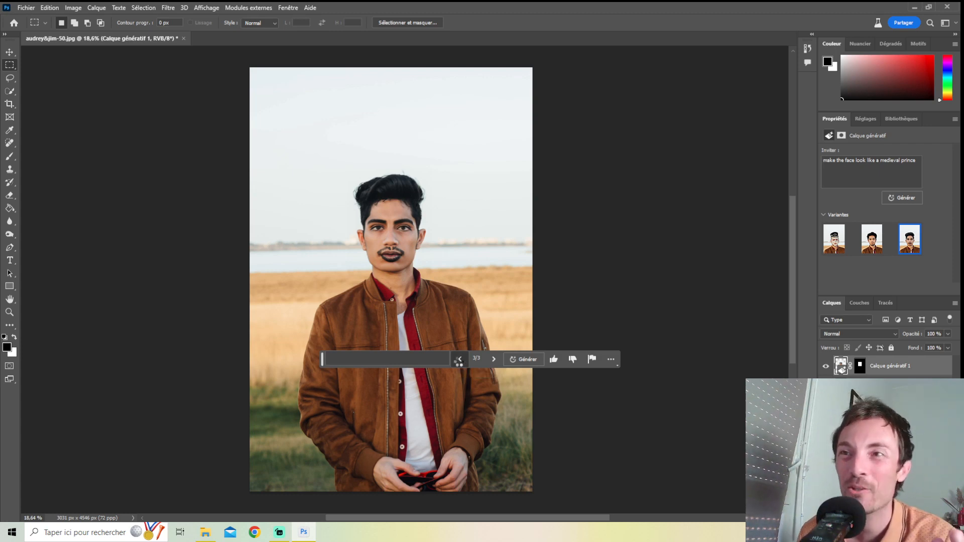
click(460, 364)
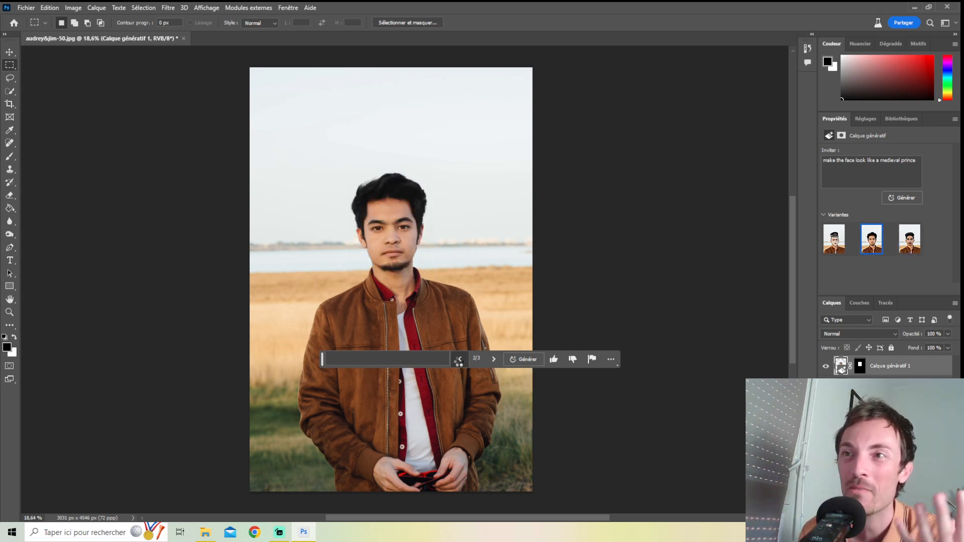
click(459, 361)
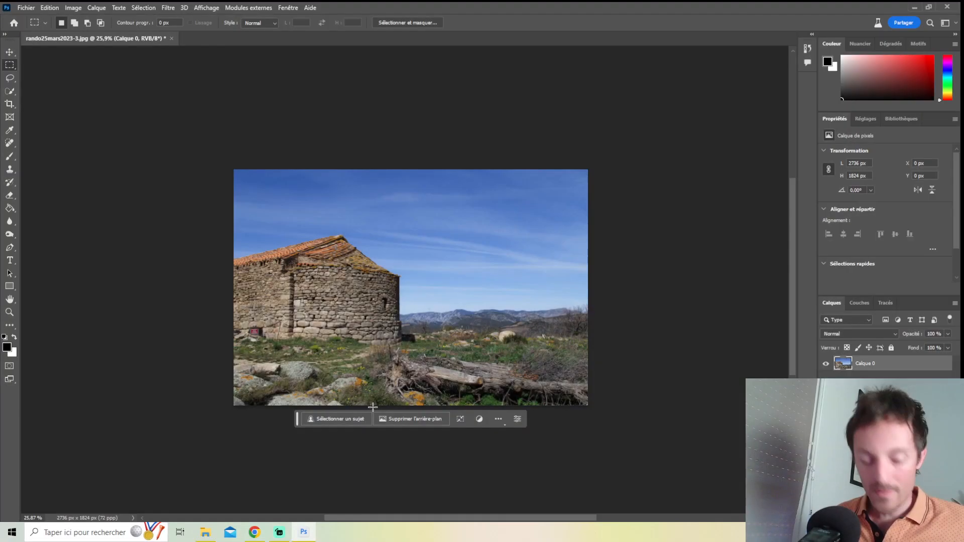
- Examine the landscape photo rando25mars2023-3.jpg, including the stone building, the sky and the dead tree trunk in the foreground
scroll(510, 299, up, 3)
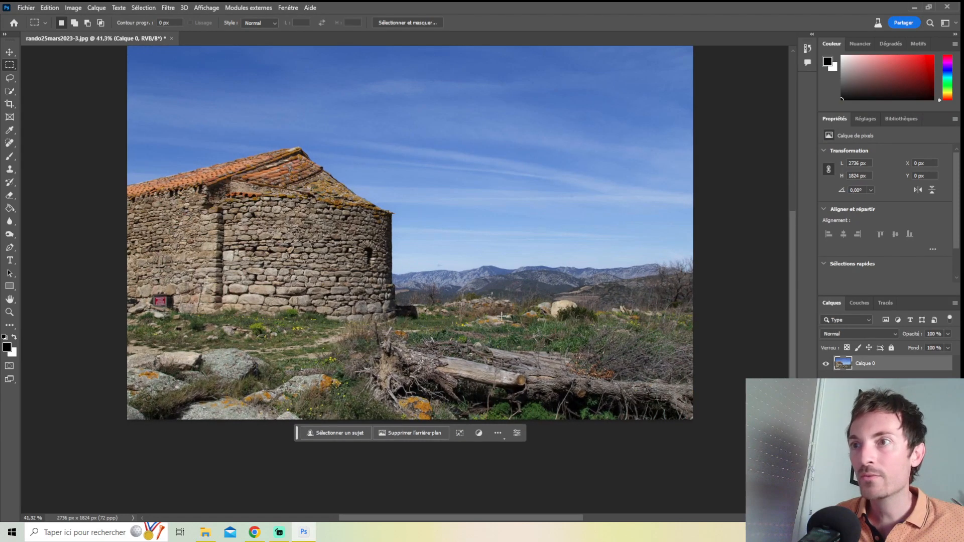
scroll(507, 309, up, 1)
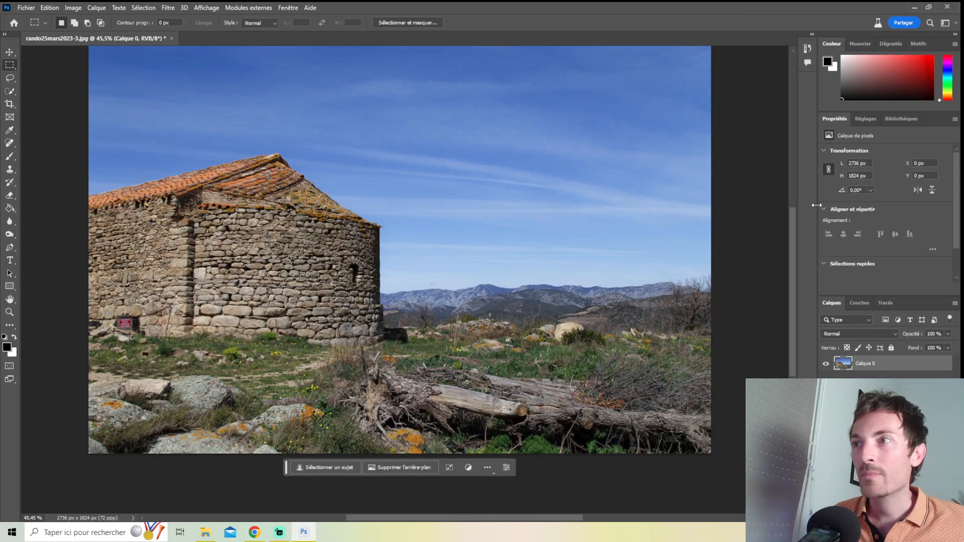
scroll(793, 203, up, 3)
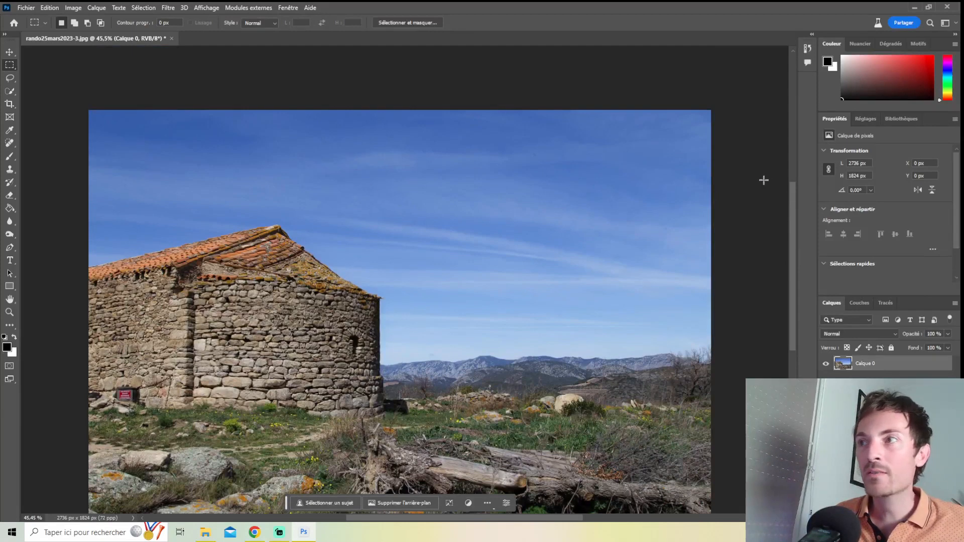
scroll(792, 198, down, 2)
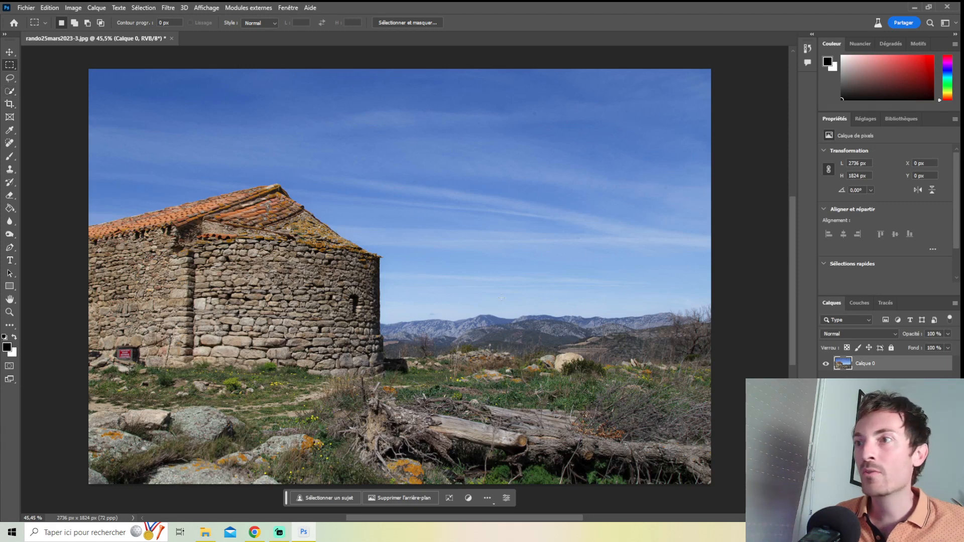
- Select an area about 1453 by 496 px over the mountains and lower sky, and apply Generative Fill with the prompt "make the mountains bigger"
drag(380, 310, 672, 329)
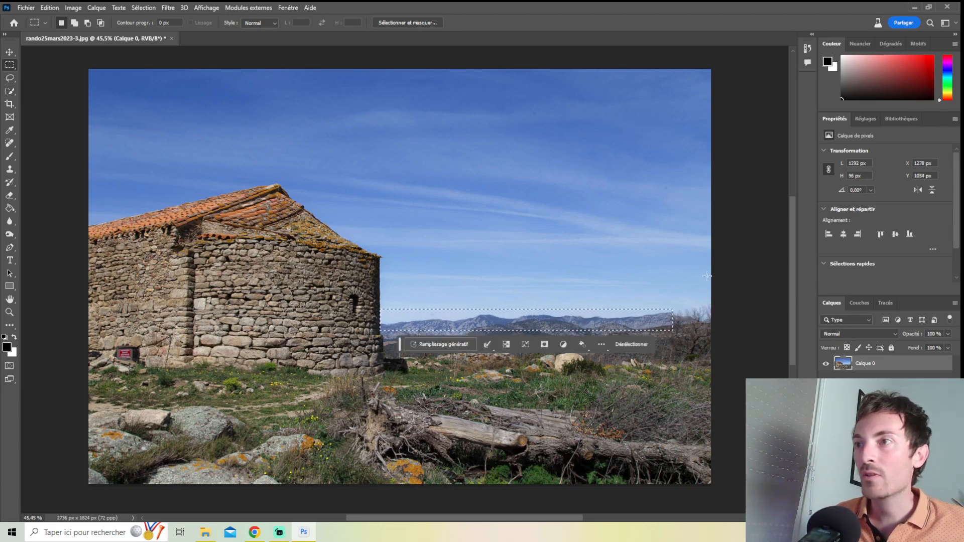
drag(713, 243, 380, 353)
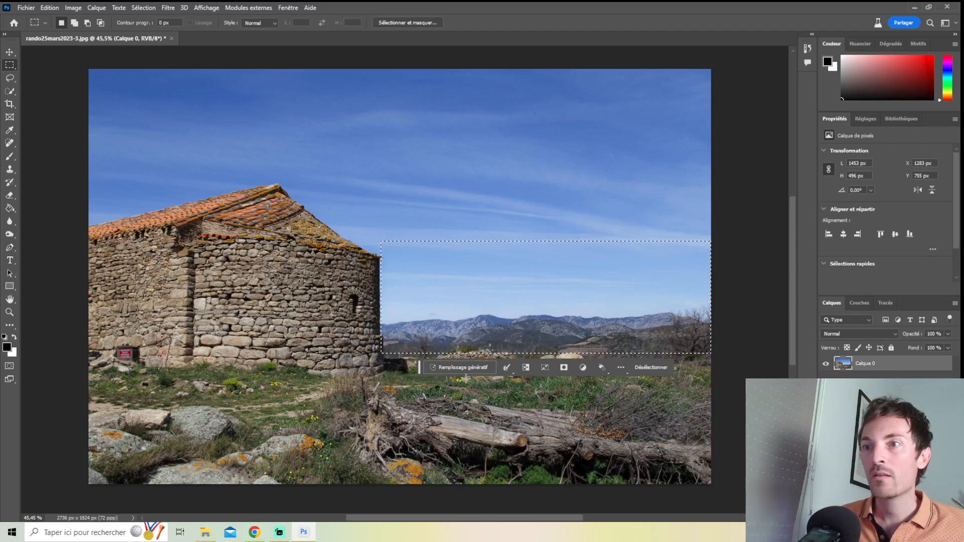
click(482, 367)
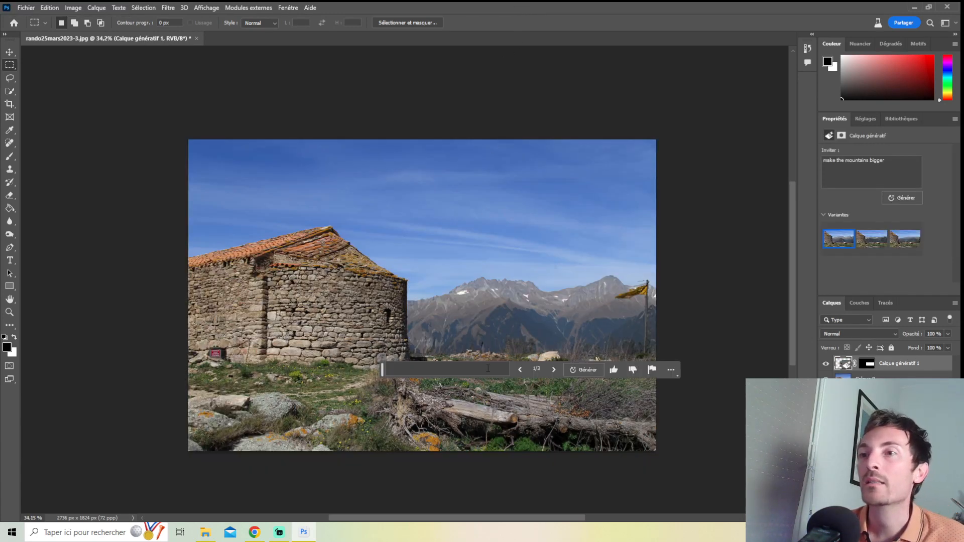
- Move the task bar below the photo and go through the mountain variations, choosing the third one
drag(382, 371, 344, 468)
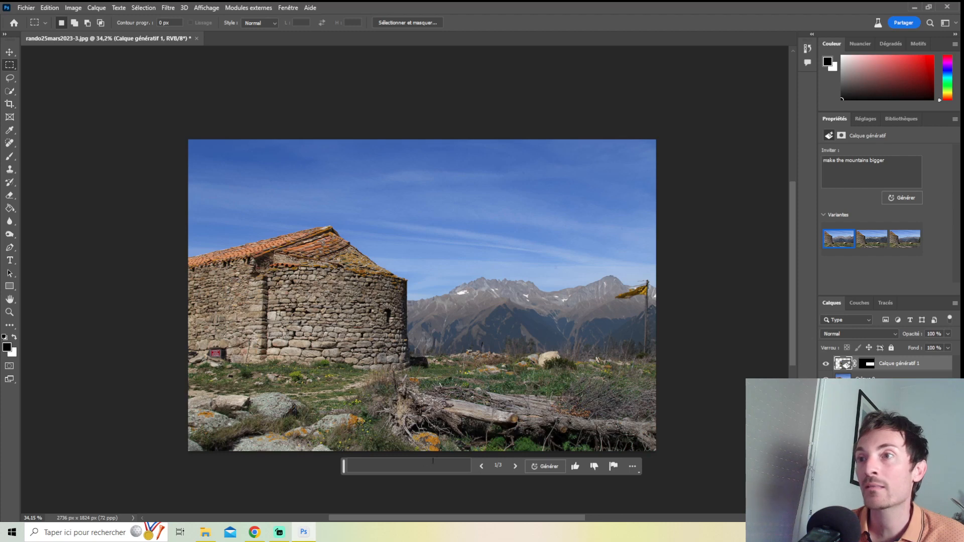
click(516, 467)
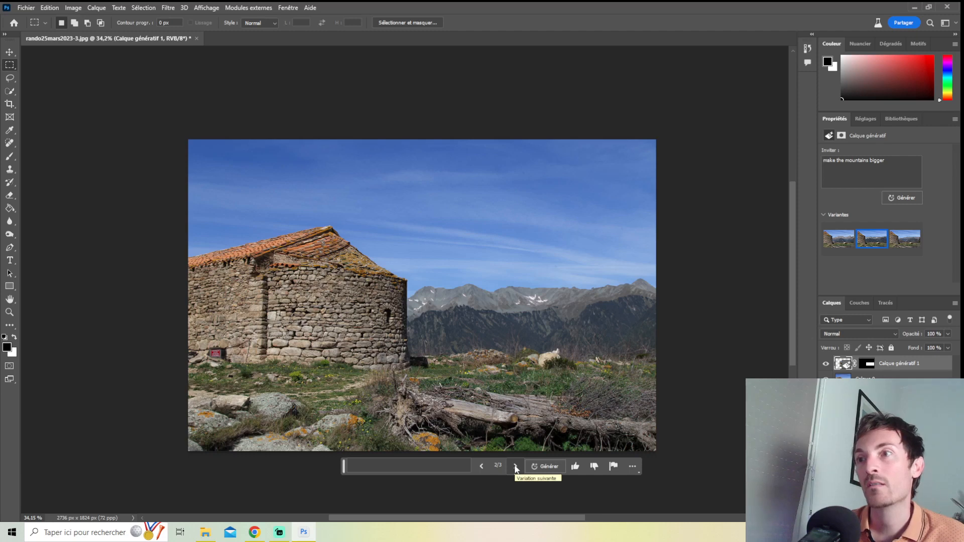
click(515, 466)
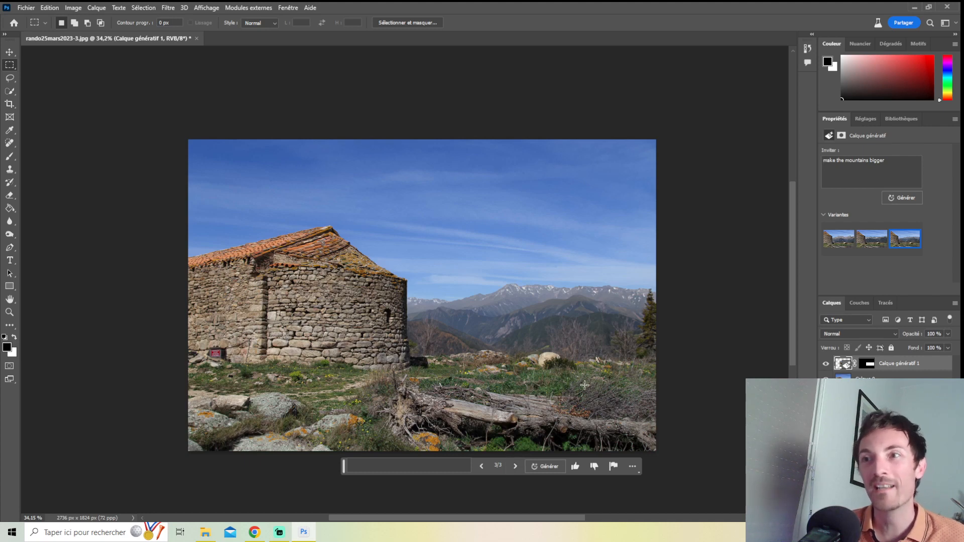
- Examine the enlarged mountains against the stone building and foreground at several zoom levels, keeping the task bar clear of the photo
scroll(585, 385, down, 3)
scroll(585, 391, up, 2)
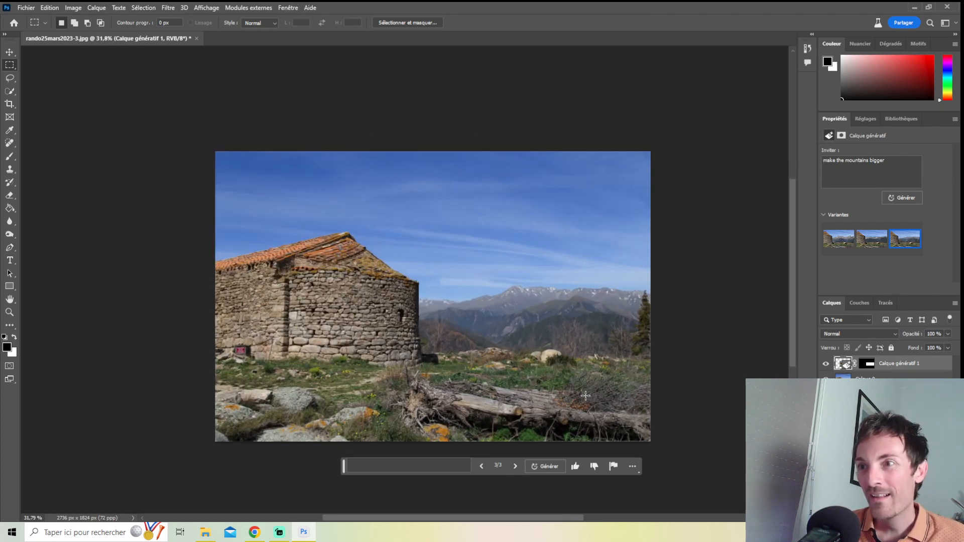
scroll(585, 395, down, 1)
scroll(586, 394, up, 3)
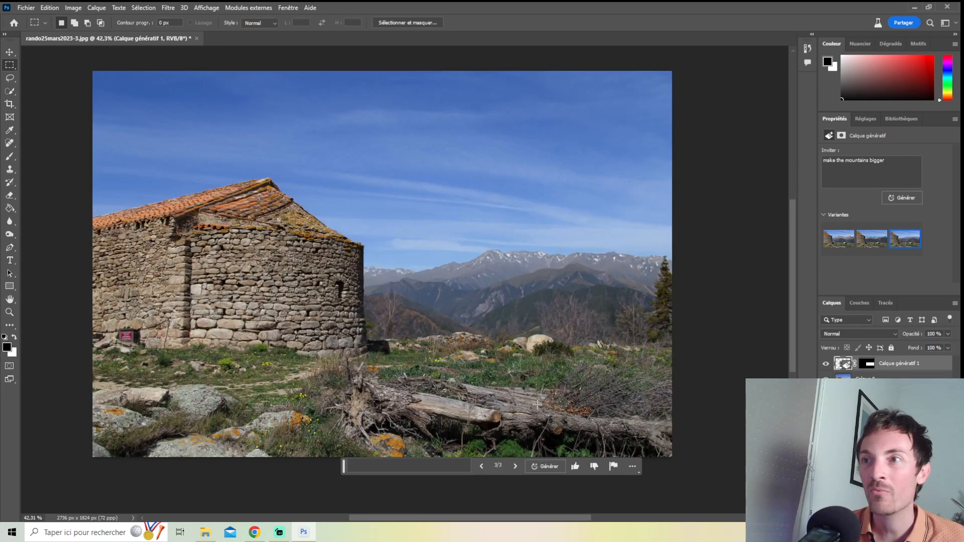
scroll(536, 403, down, 2)
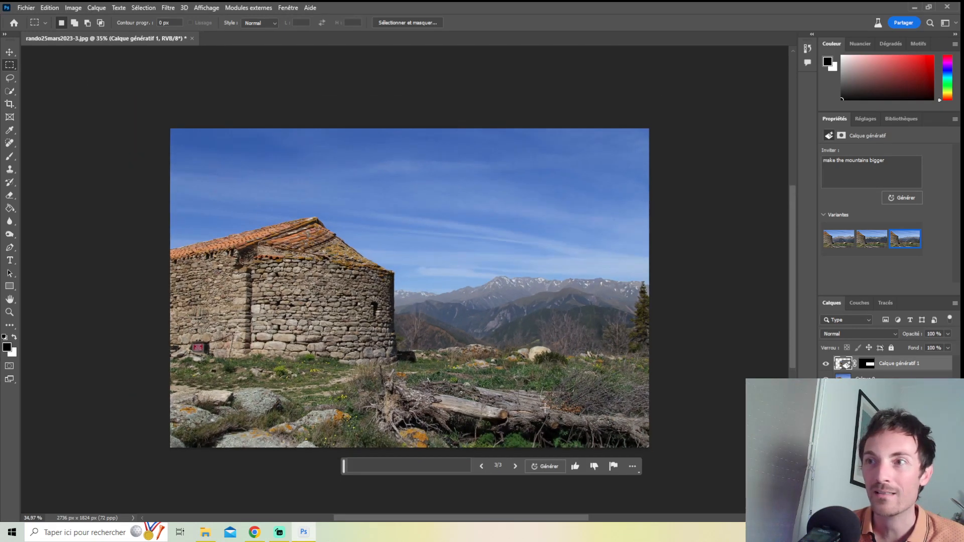
scroll(519, 419, down, 1)
scroll(516, 419, down, 1)
scroll(458, 423, up, 1)
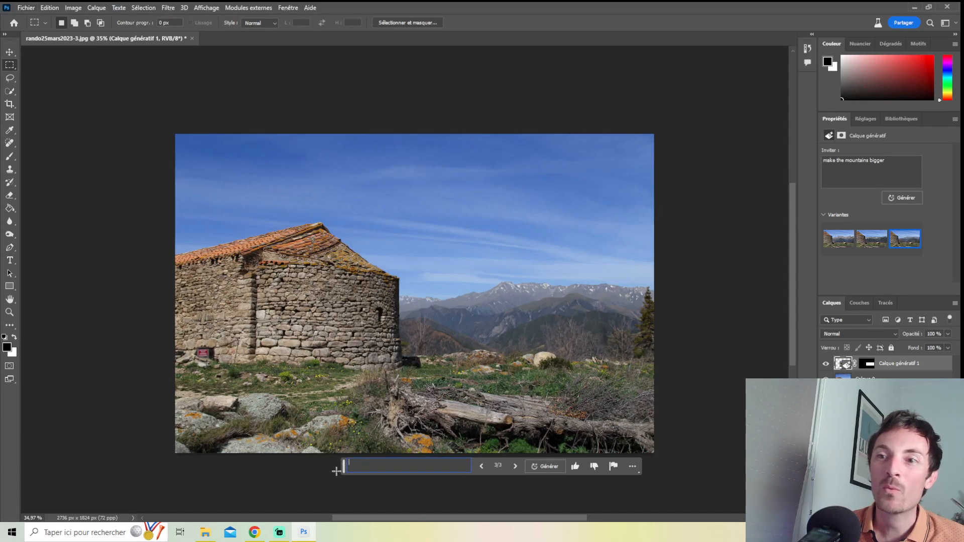
drag(344, 467, 286, 478)
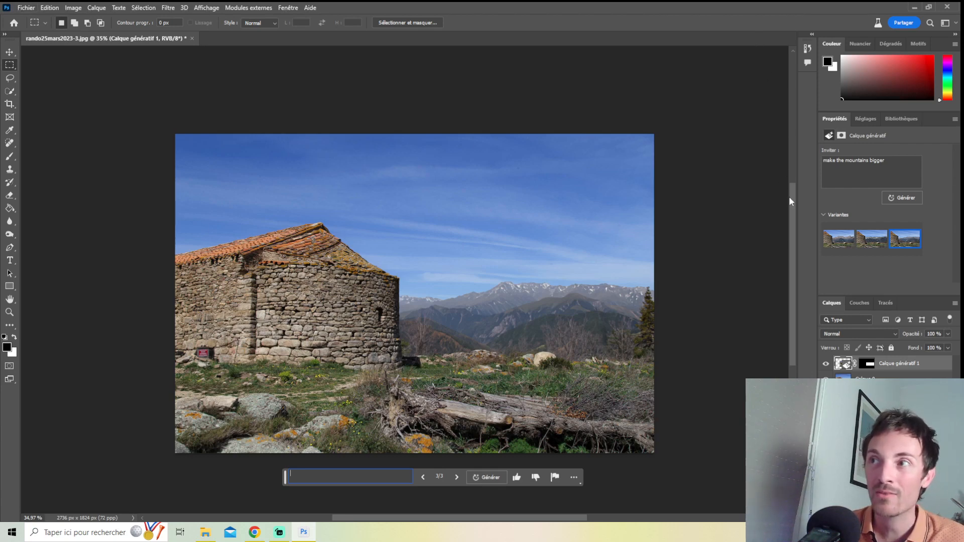
drag(794, 197, 789, 209)
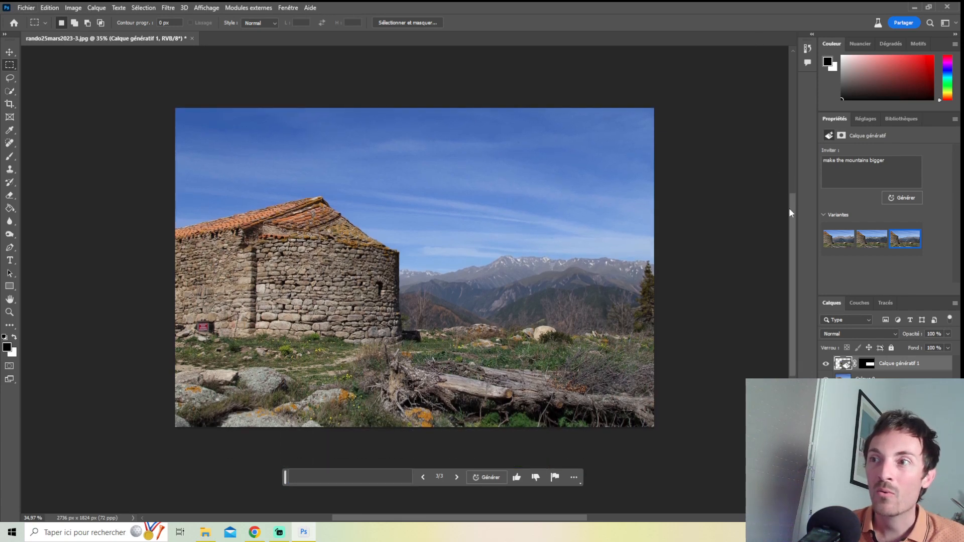
scroll(530, 289, up, 2)
scroll(525, 291, down, 3)
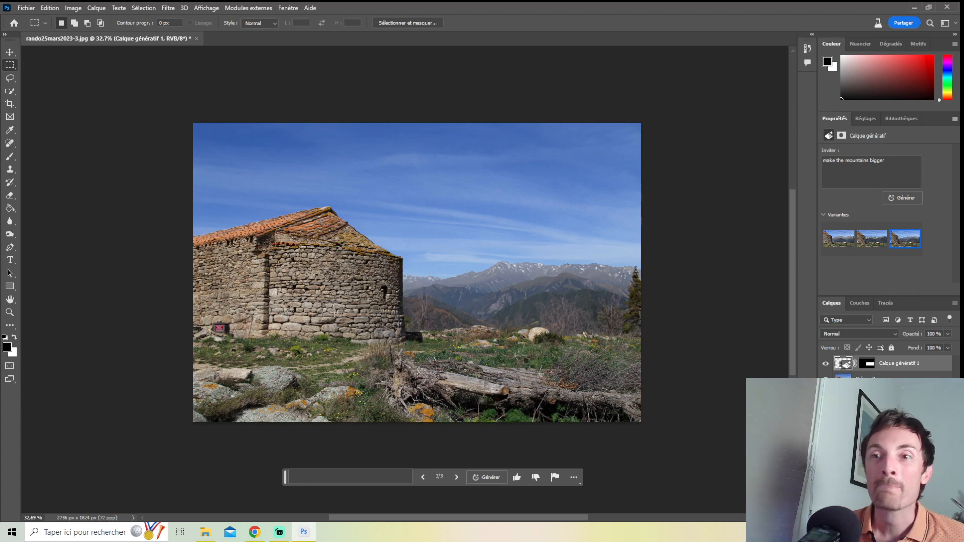
scroll(326, 378, up, 2)
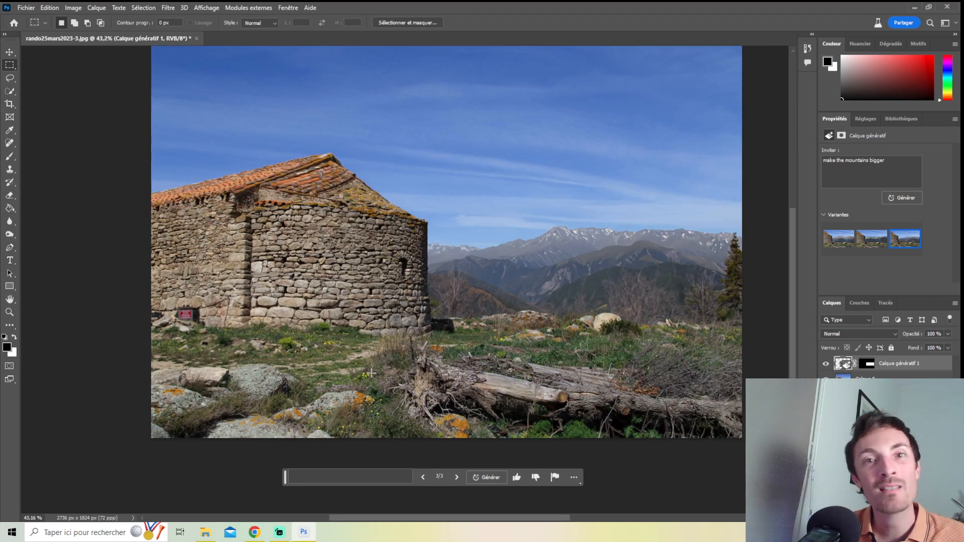
scroll(374, 372, down, 3)
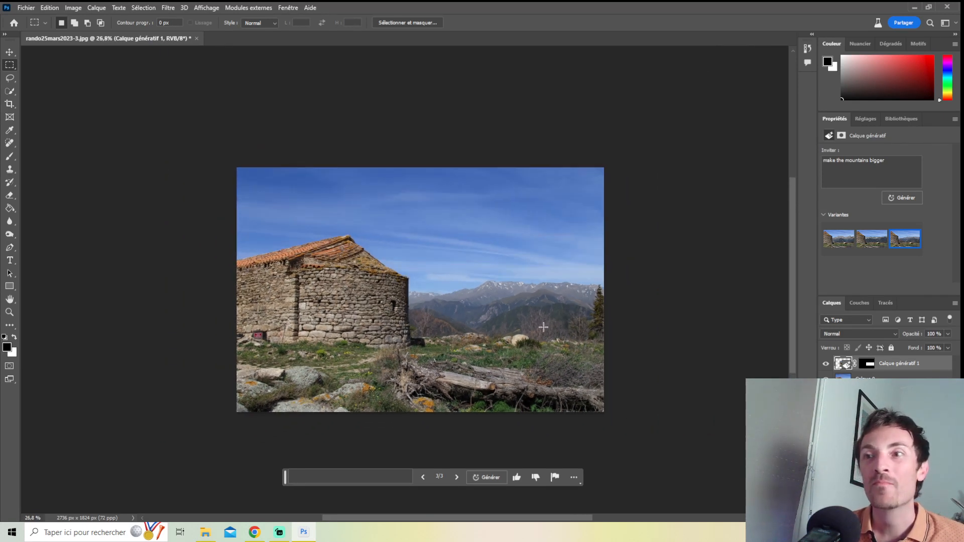
scroll(613, 357, up, 2)
scroll(512, 379, down, 1)
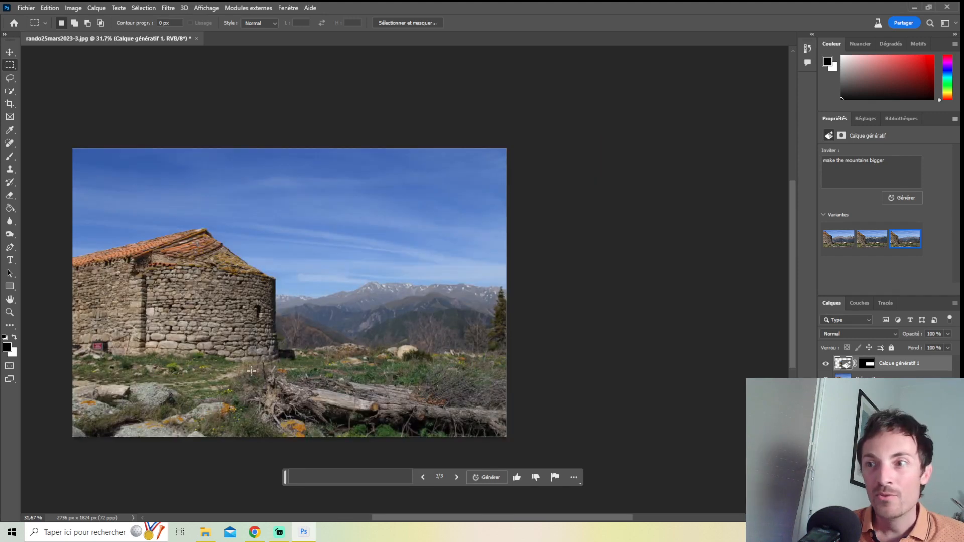
- Select a rectangular area around the stone building and apply Generative Fill with the prompt "make the house into a wood cabin"
scroll(132, 346, up, 4)
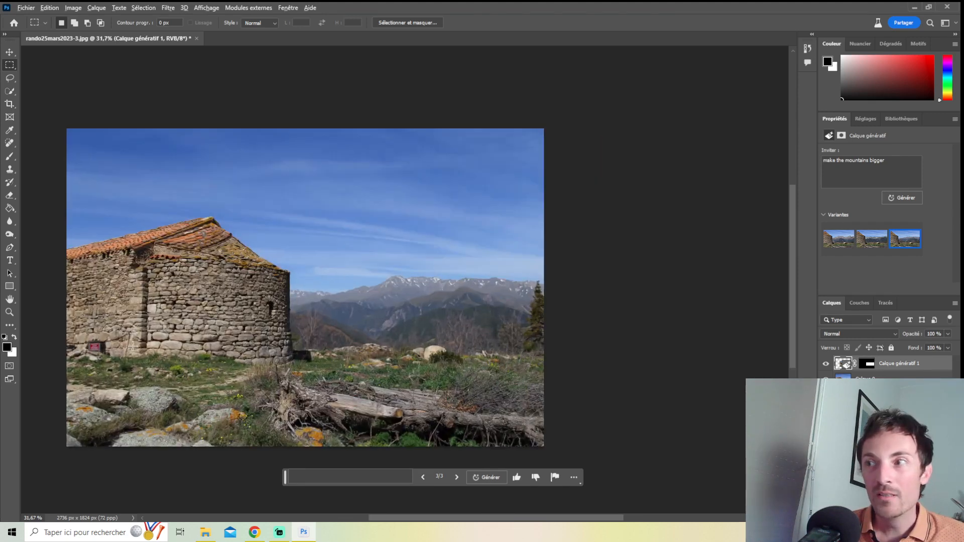
scroll(190, 335, down, 4)
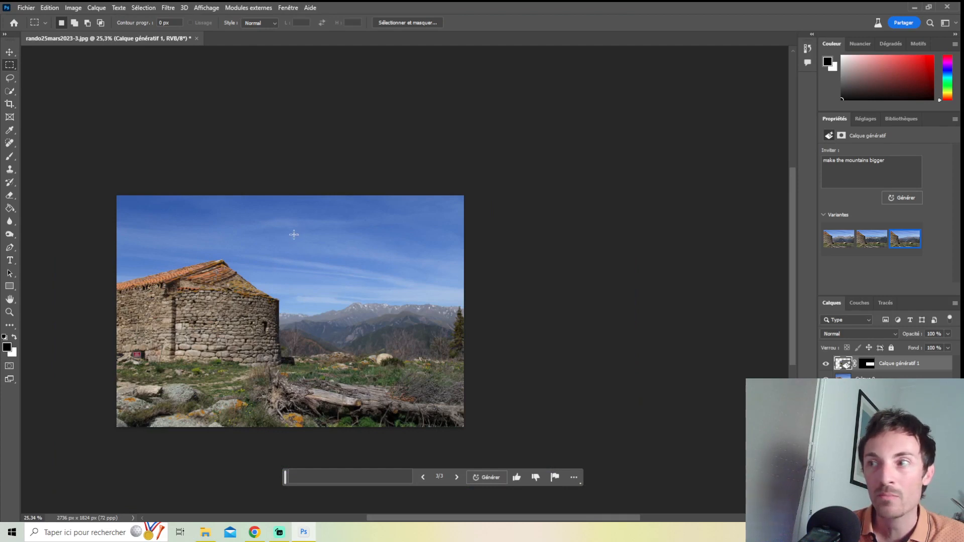
drag(308, 225, 194, 445)
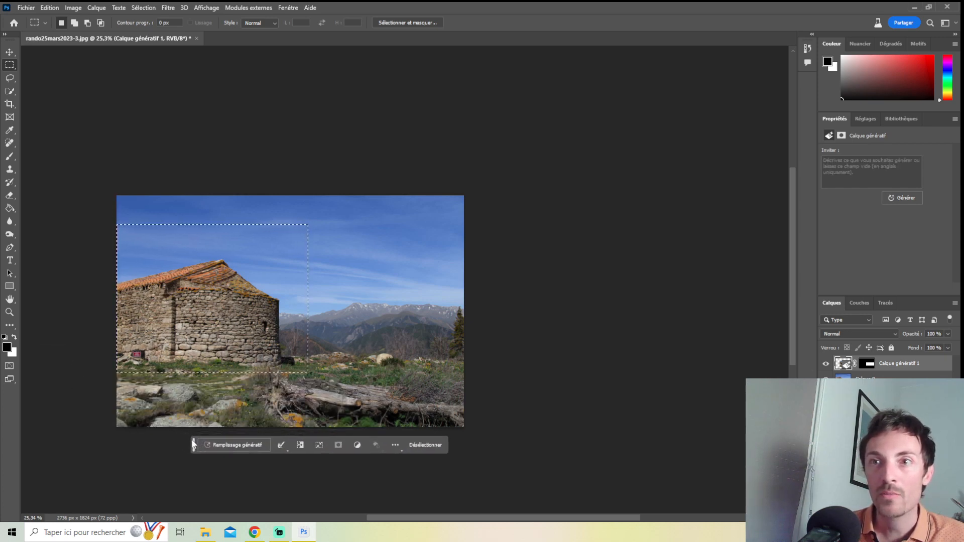
click(225, 443)
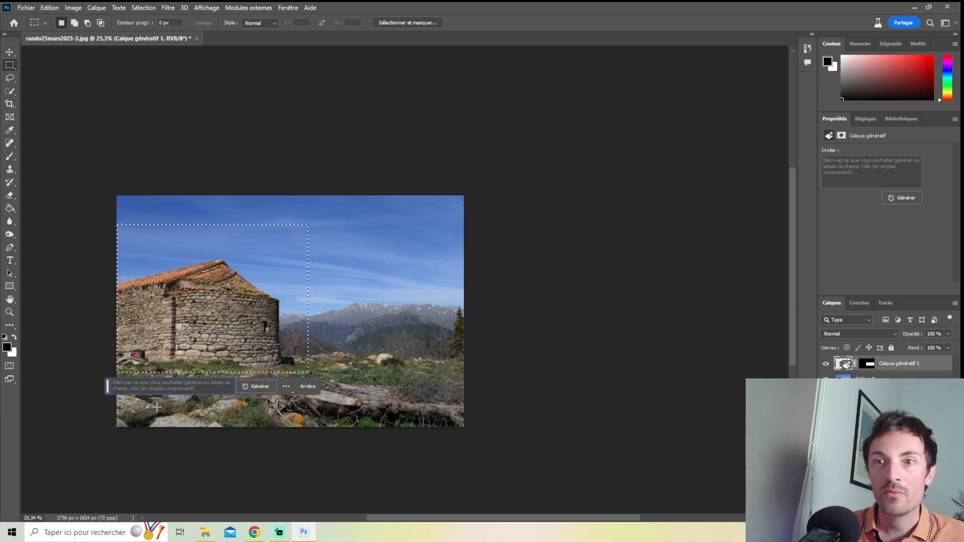
drag(108, 387, 194, 473)
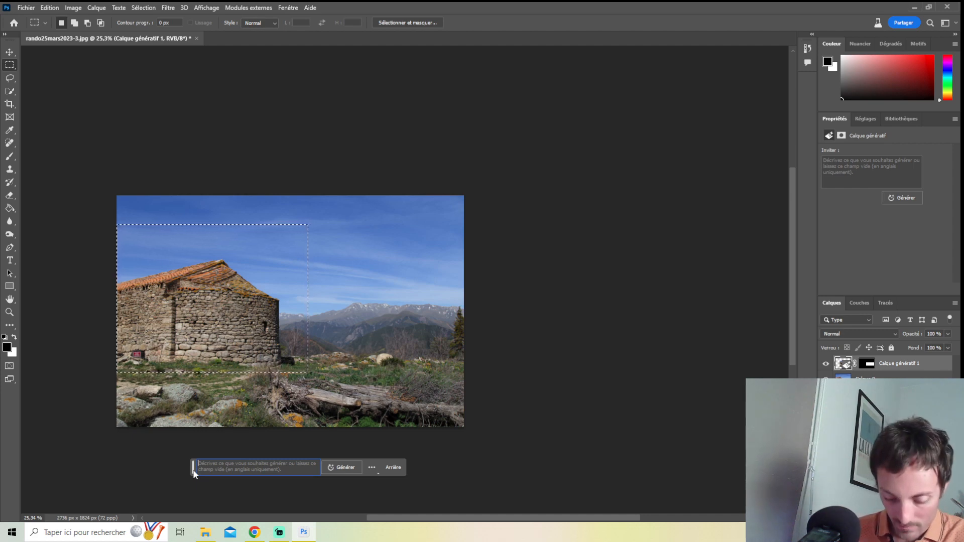
text(make the house into a wood cabin)
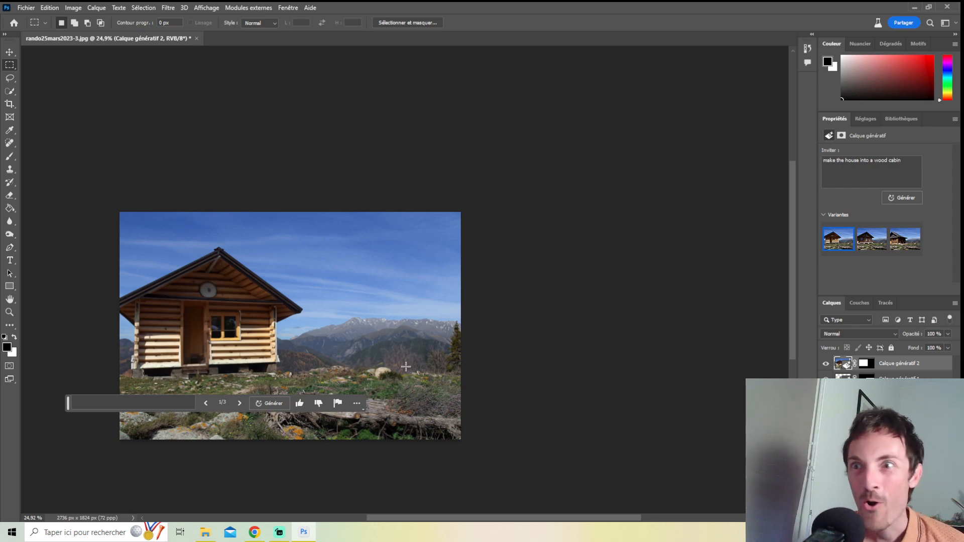
- Examine the first wood cabin variation, including its door, window and base, with the task bar moved below the photo
scroll(265, 397, up, 2)
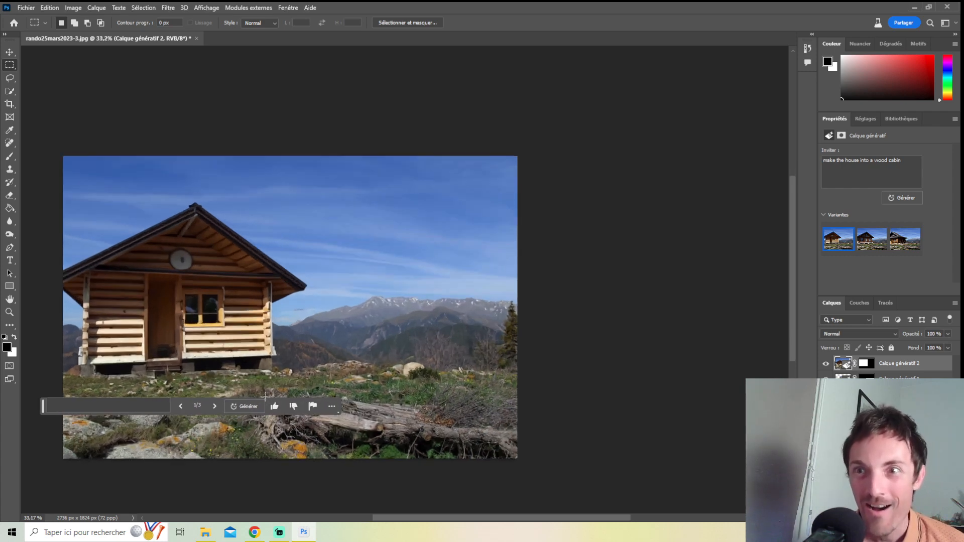
drag(41, 407, 49, 487)
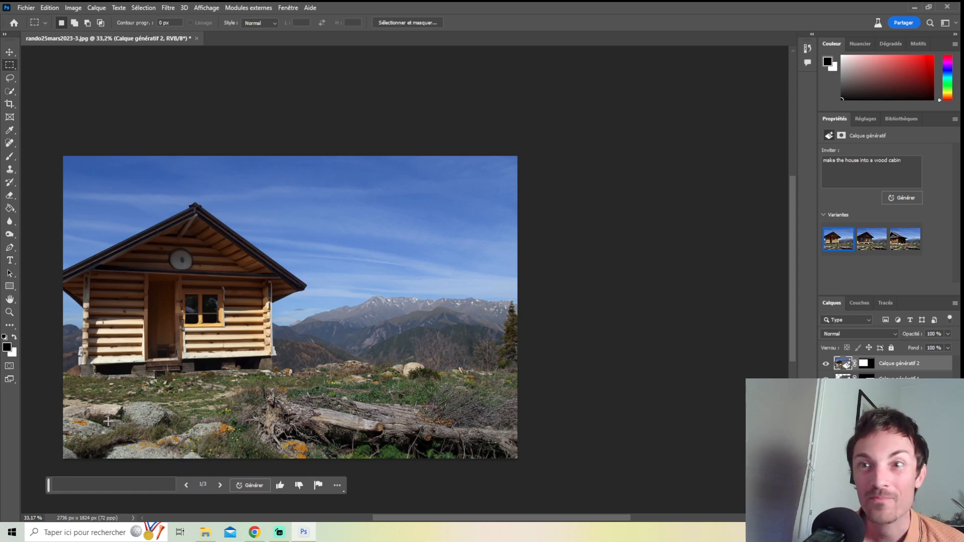
scroll(139, 377, up, 4)
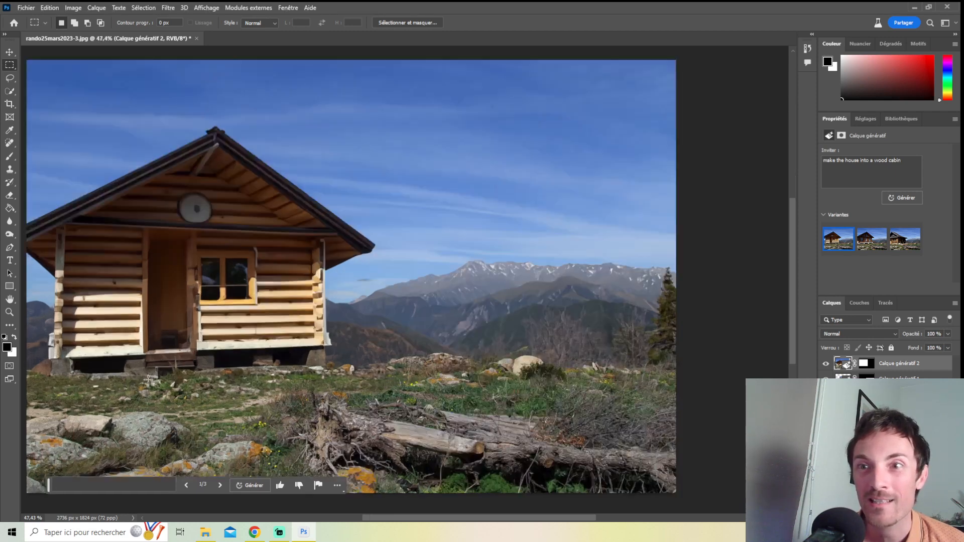
scroll(148, 380, down, 2)
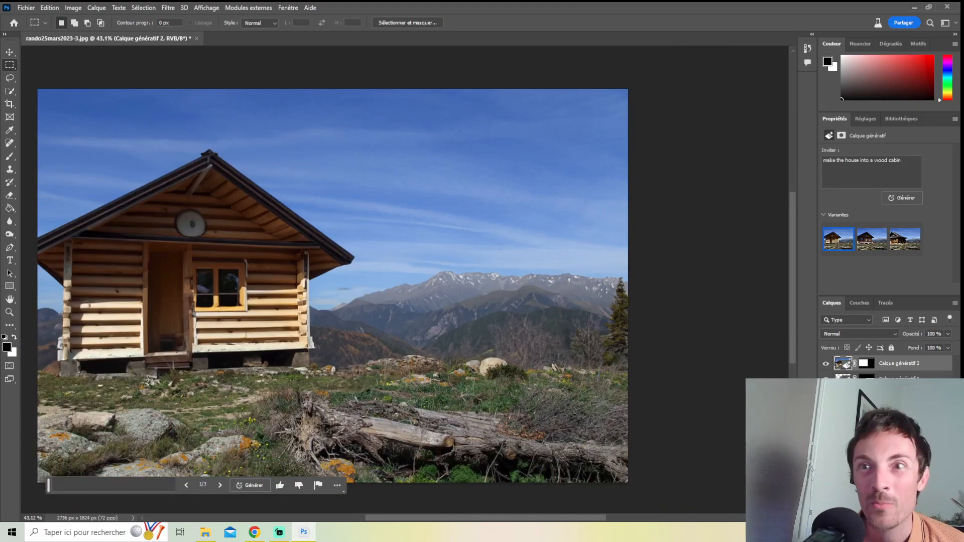
scroll(168, 281, up, 3)
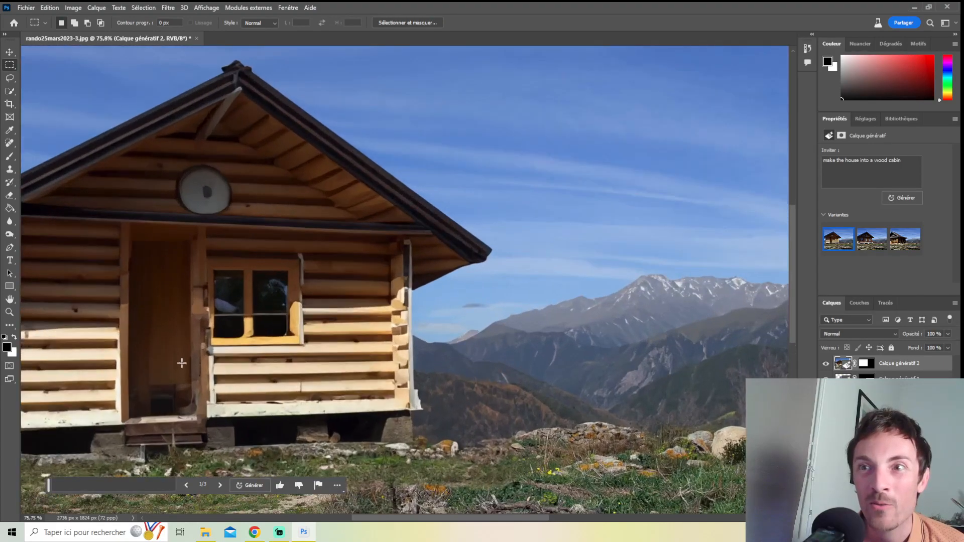
scroll(199, 396, down, 2)
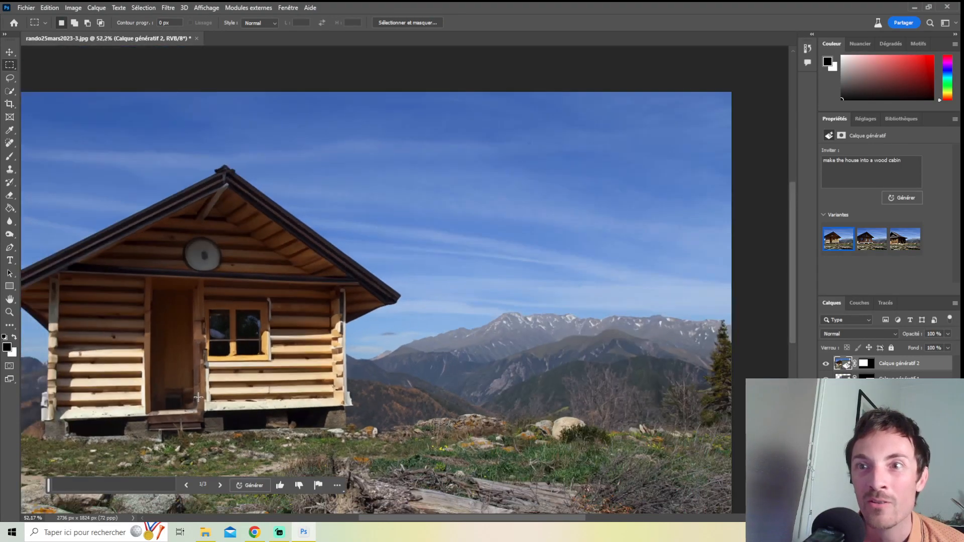
scroll(198, 396, down, 1)
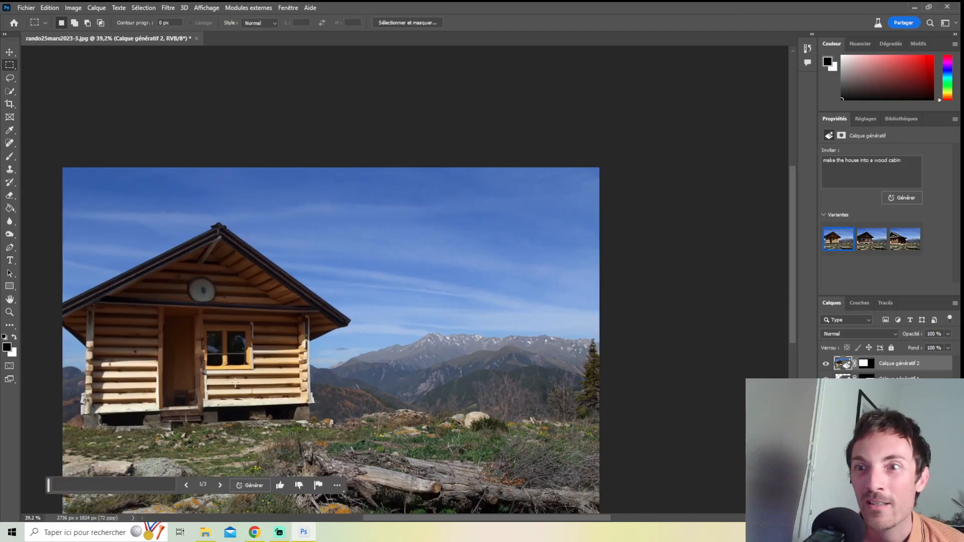
scroll(167, 404, down, 1)
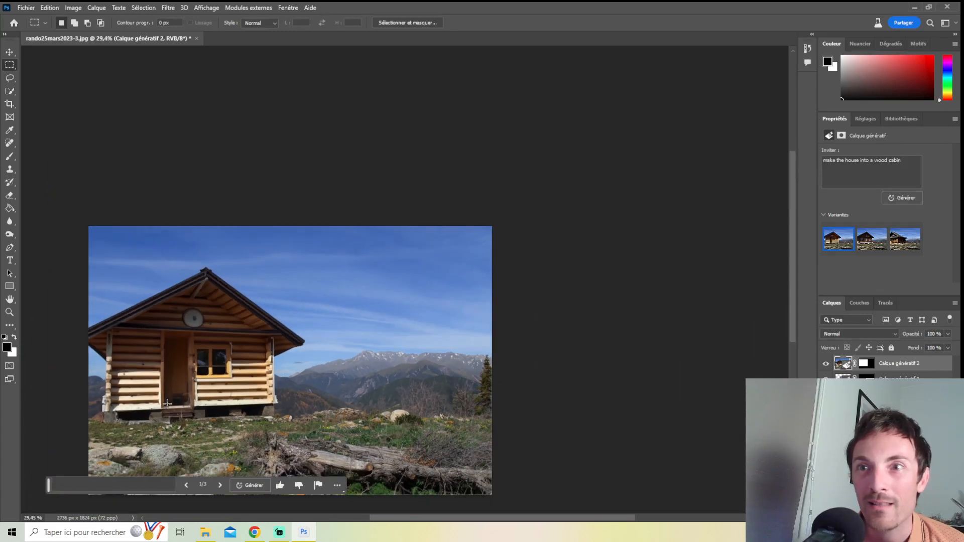
scroll(211, 395, up, 1)
drag(321, 241, 420, 165)
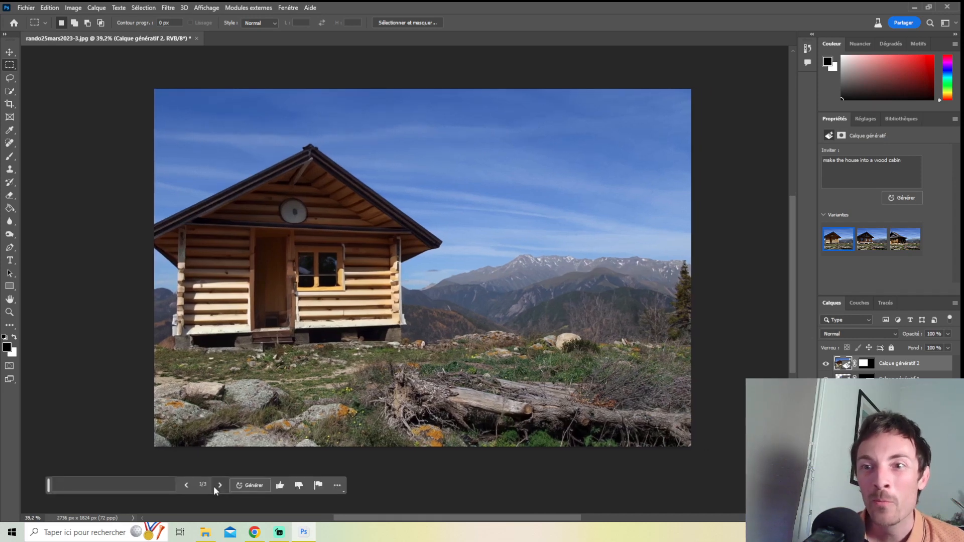
- Switch to the second wood cabin variation and inspect how it blends into the landscape
click(221, 485)
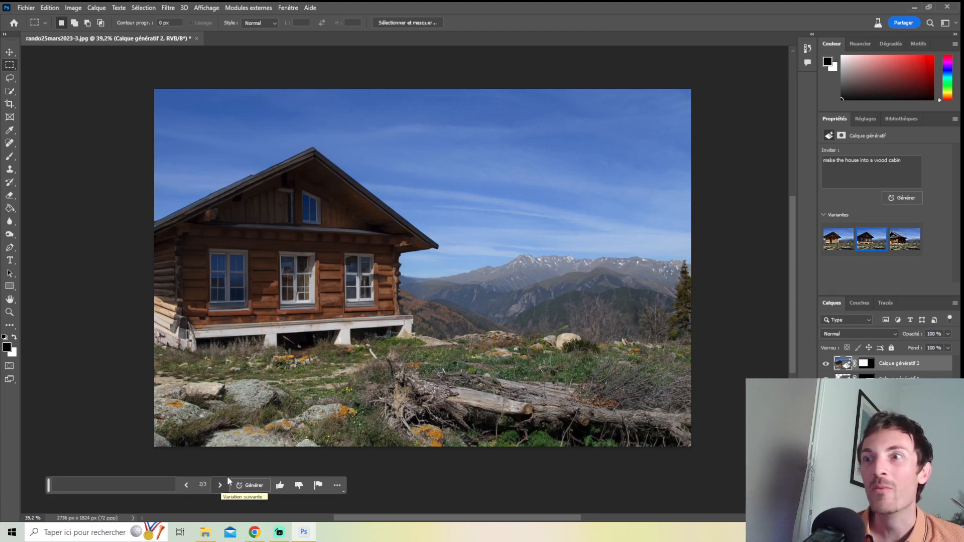
scroll(357, 416, down, 2)
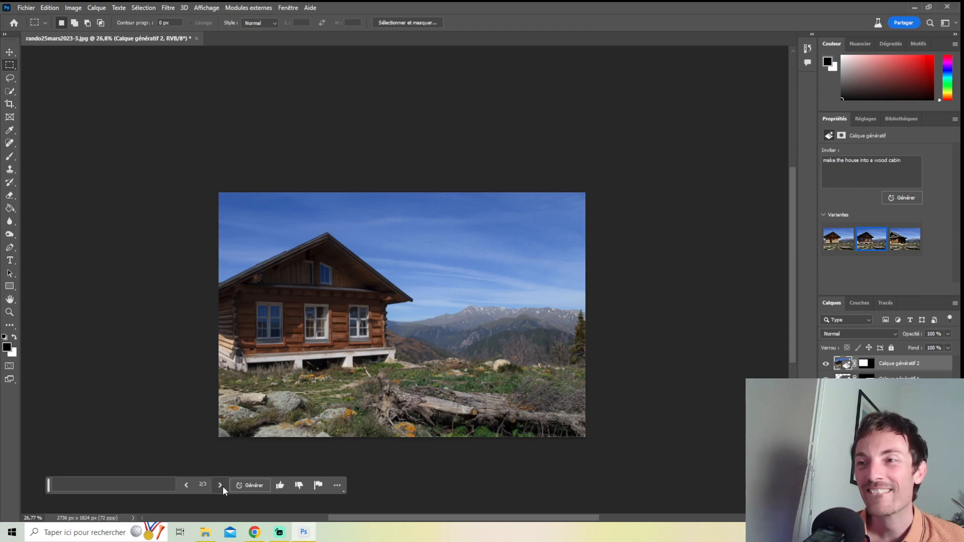
scroll(270, 383, up, 2)
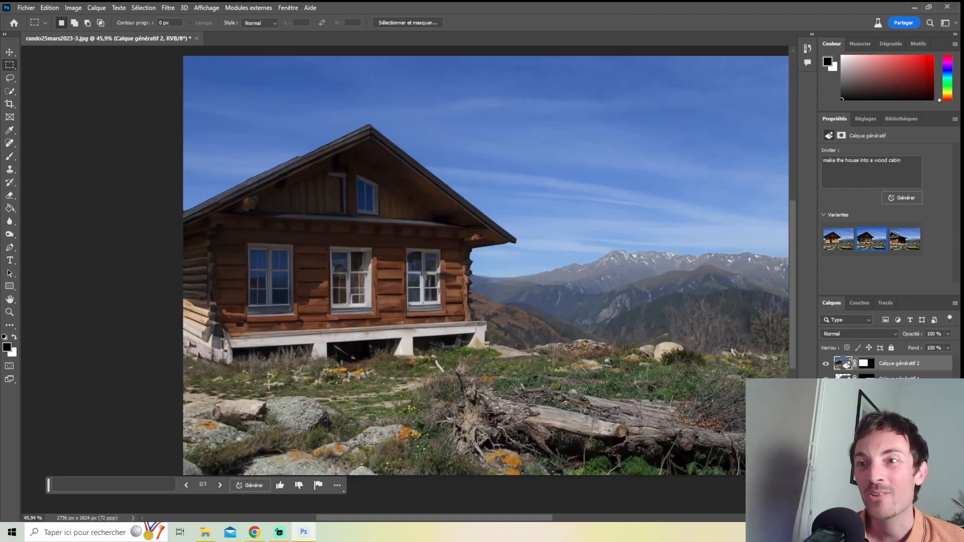
scroll(306, 361, down, 2)
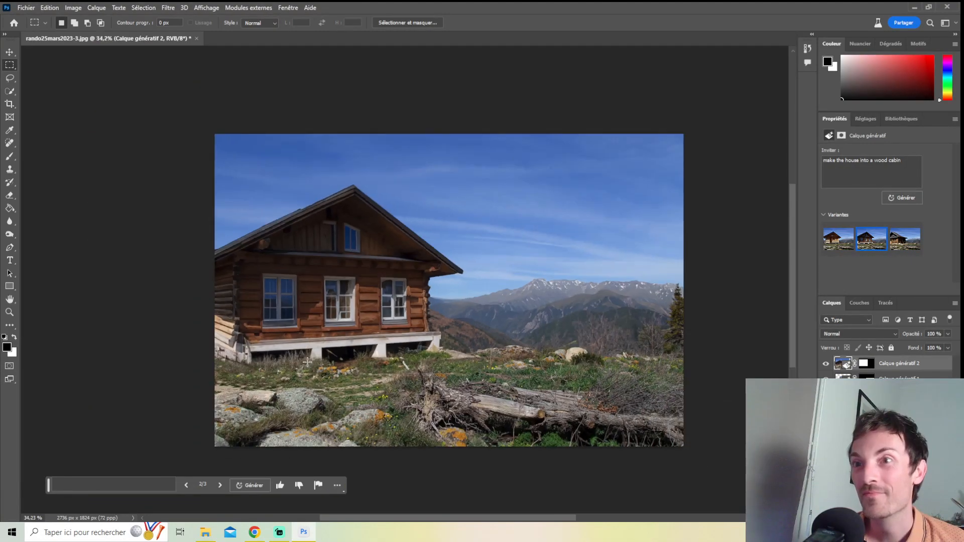
- Switch to the third wood cabin variation and examine its roof, walls and base against the landscape
click(214, 486)
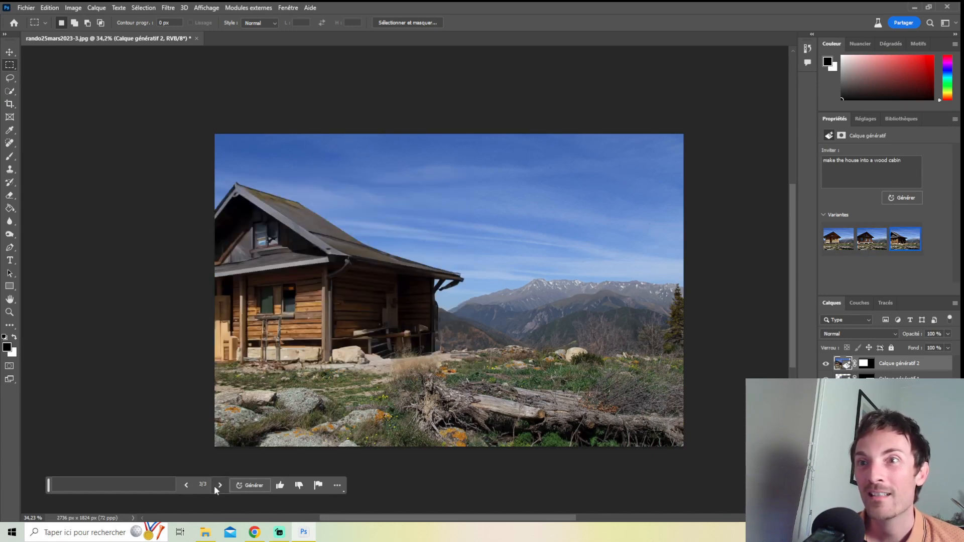
scroll(316, 319, up, 2)
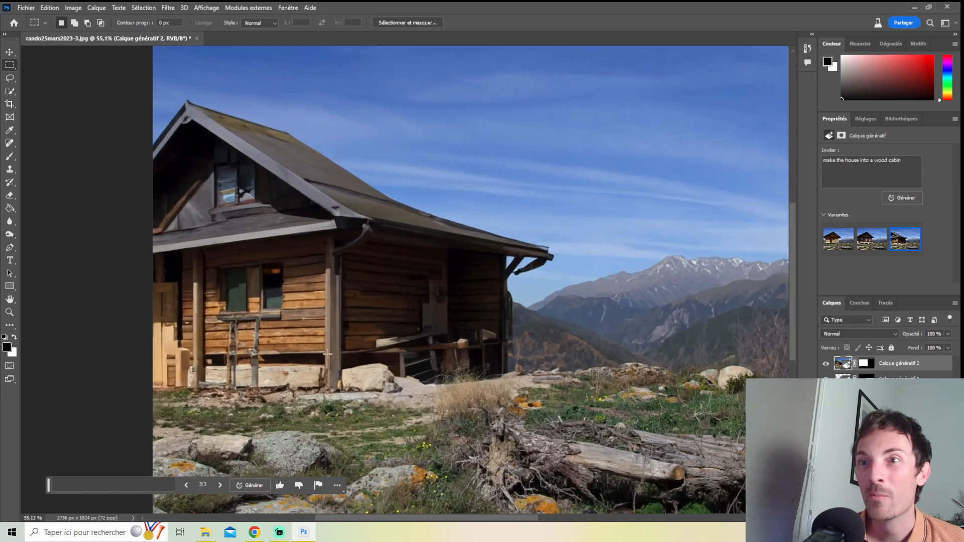
scroll(378, 413, down, 2)
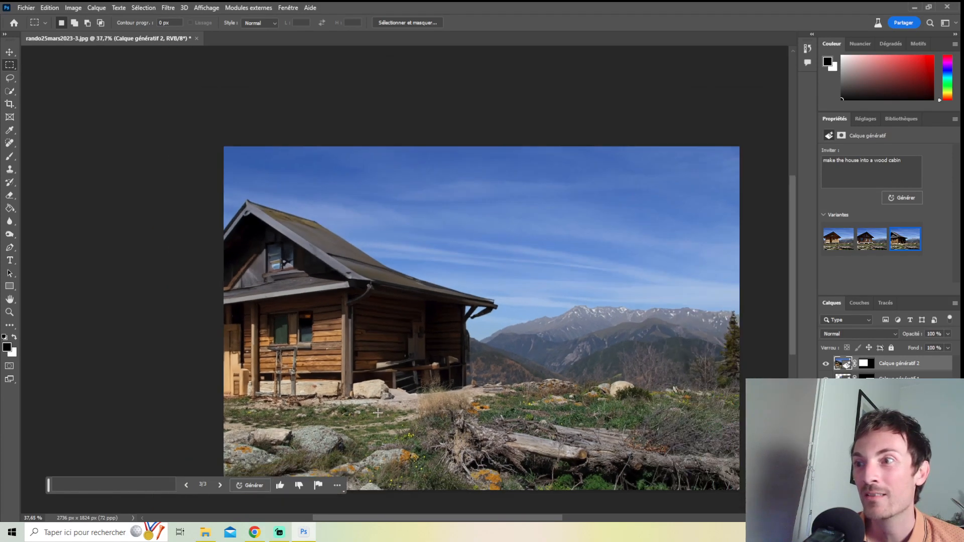
scroll(377, 413, down, 1)
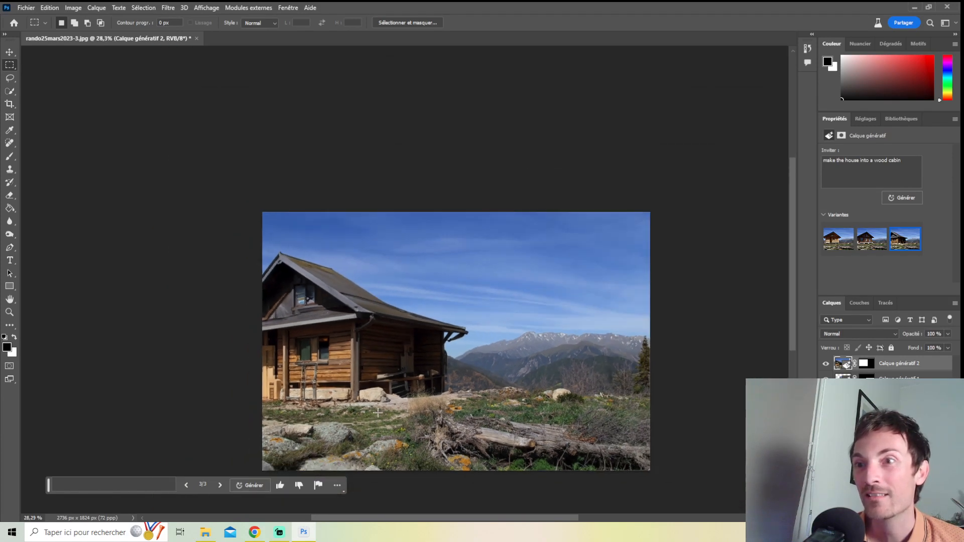
- Compare the first and second wood cabin variations again and keep the second one showing
click(186, 485)
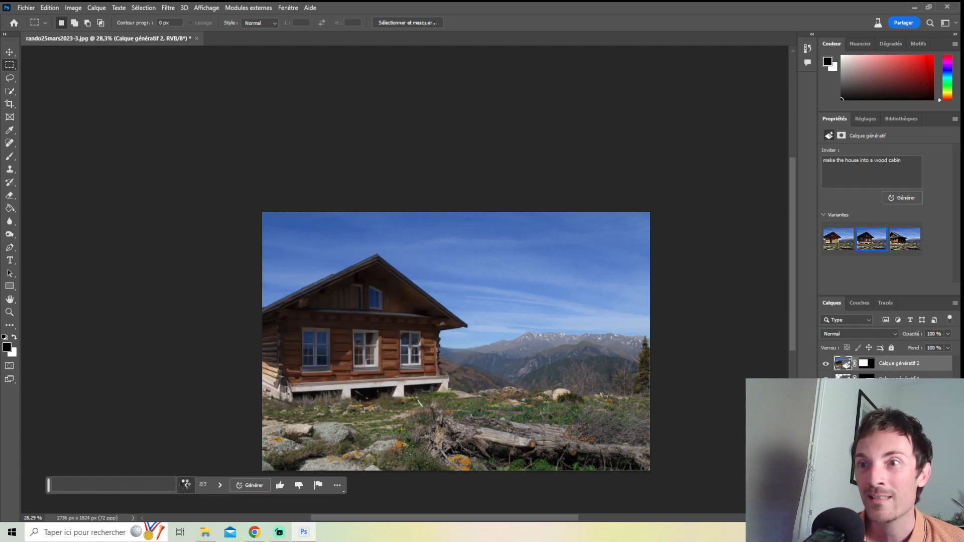
click(186, 485)
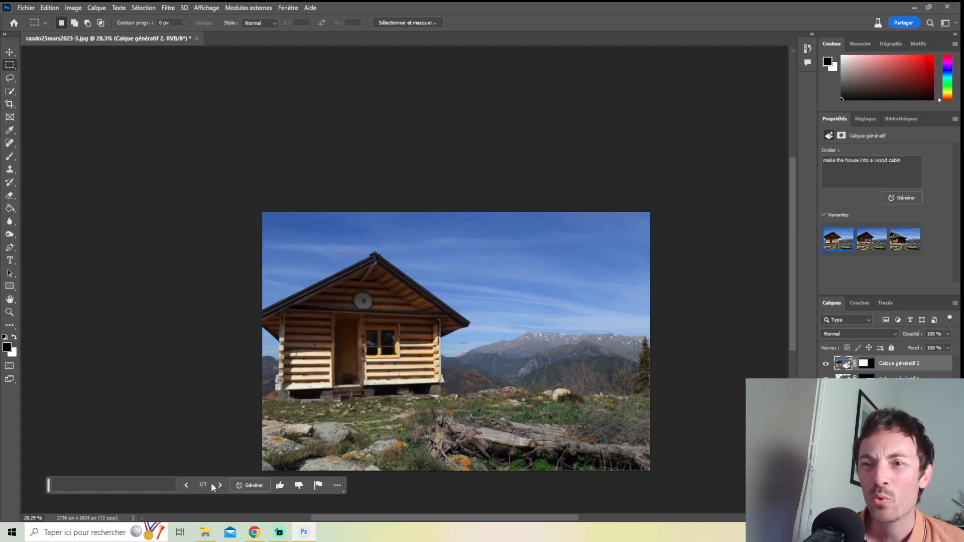
click(220, 486)
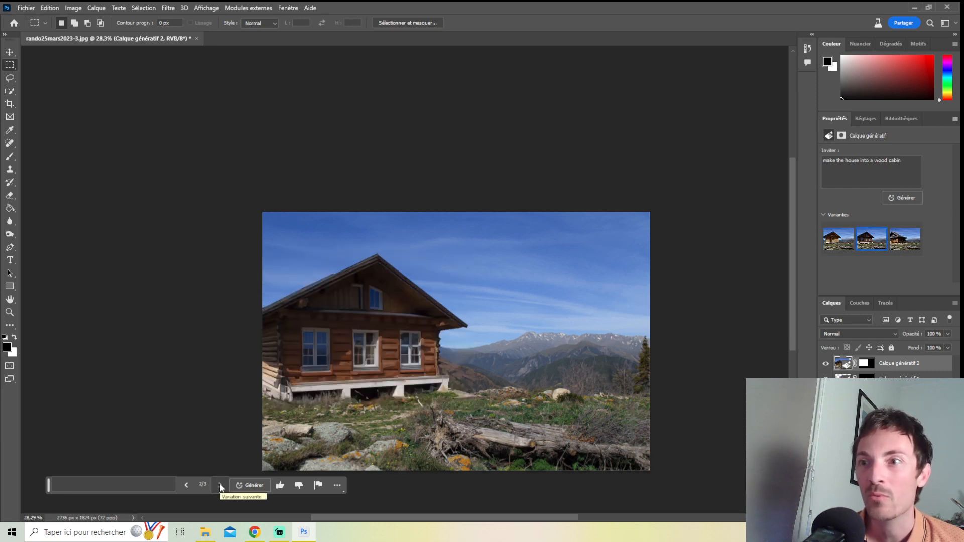
click(220, 486)
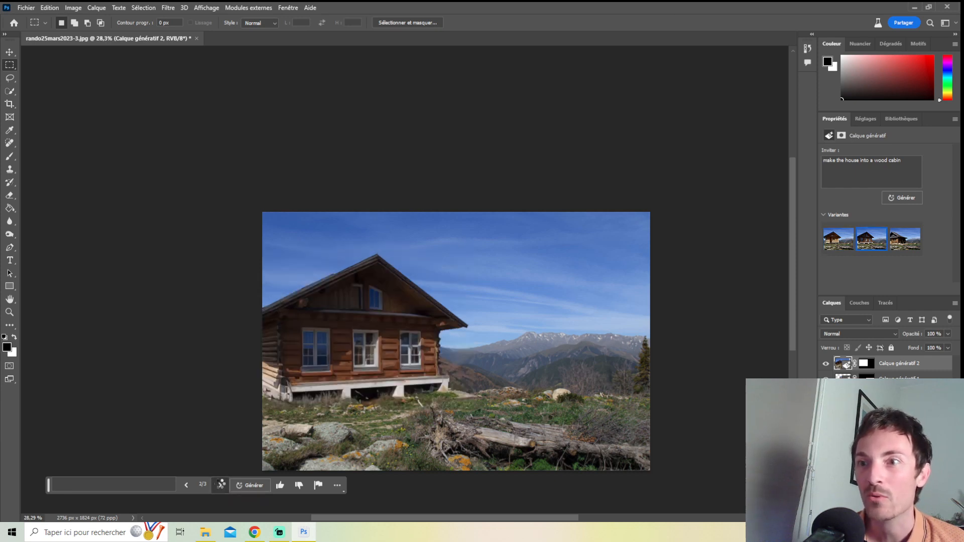
click(186, 485)
scroll(420, 411, down, 1)
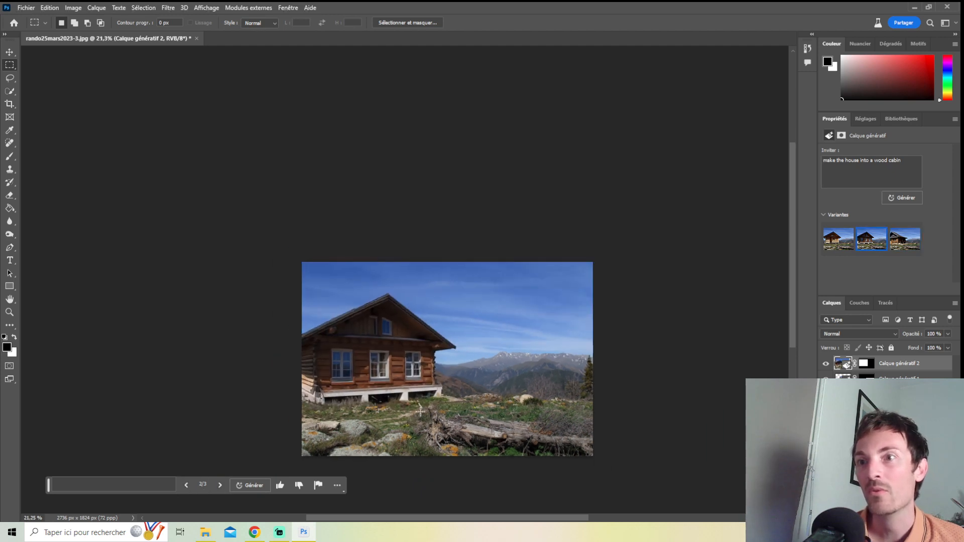
- Examine the second wood cabin's windows, log walls and white base up close and within the whole landscape
scroll(448, 429, up, 1)
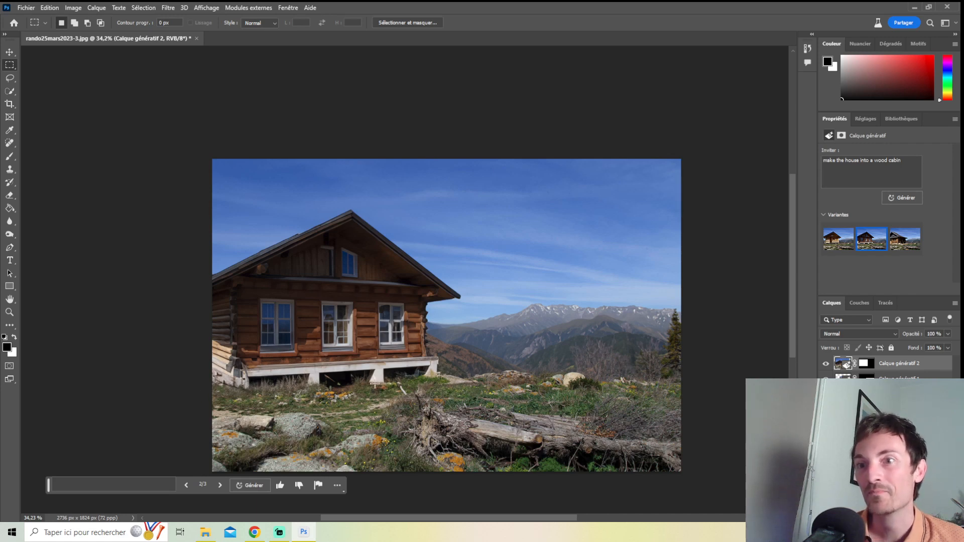
scroll(288, 411, up, 3)
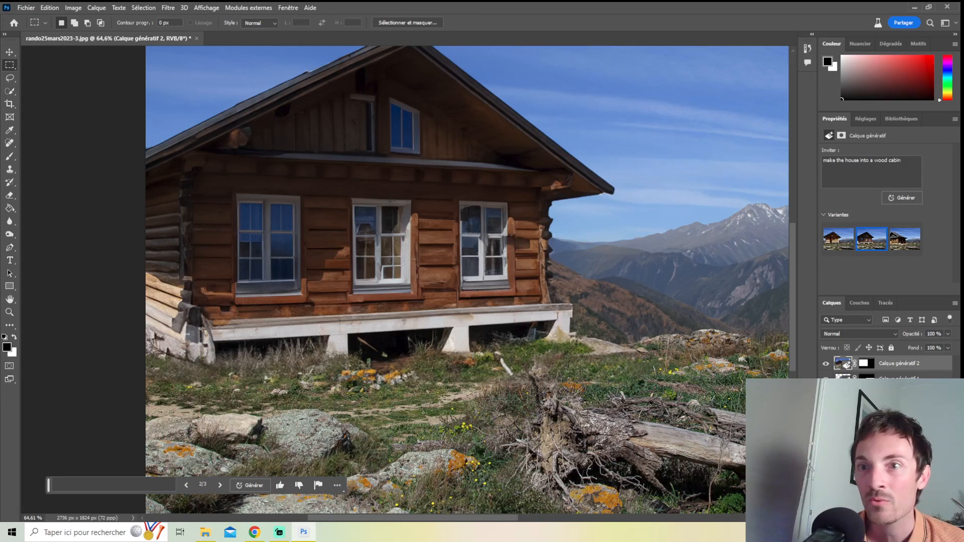
scroll(358, 357, down, 3)
scroll(357, 358, down, 2)
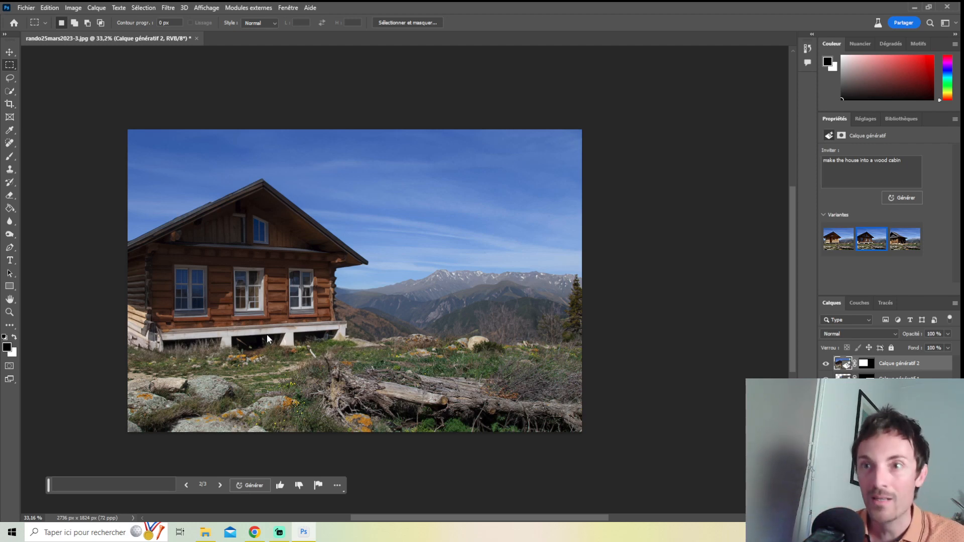
scroll(440, 281, up, 2)
scroll(440, 281, down, 3)
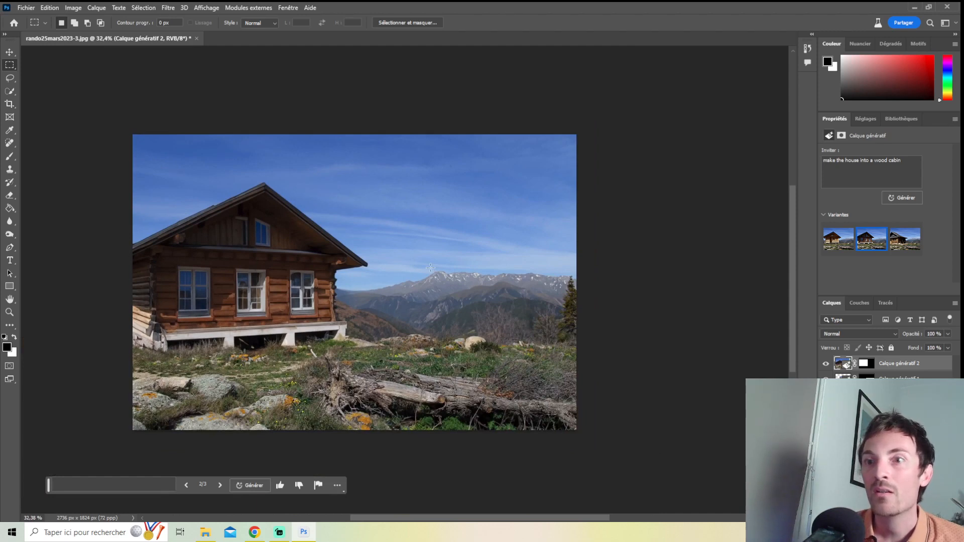
scroll(434, 267, up, 3)
scroll(410, 227, down, 2)
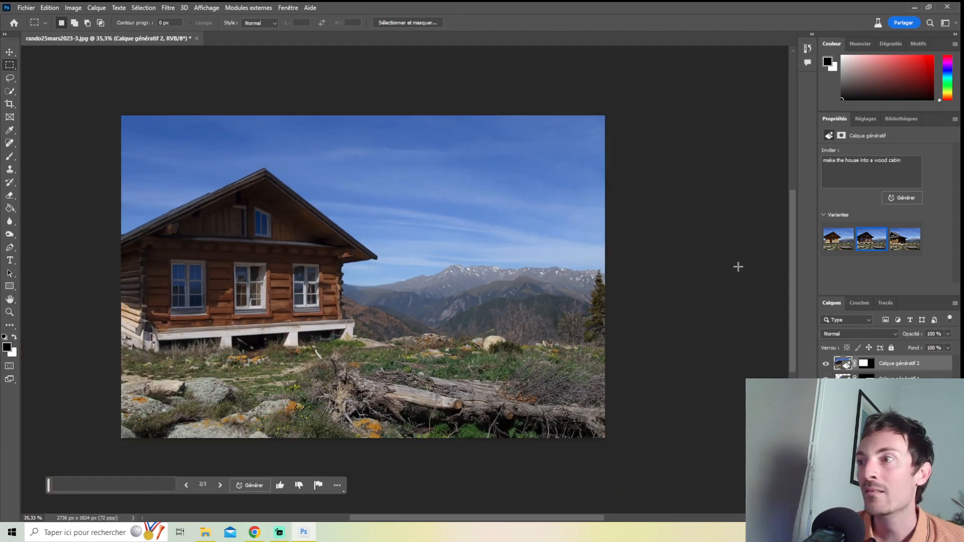
- Select a rectangular area of sky above the mountains and apply Generative Fill with the prompt "add a flying saucer"
drag(369, 132, 528, 226)
click(293, 334)
key(ctrl+z)
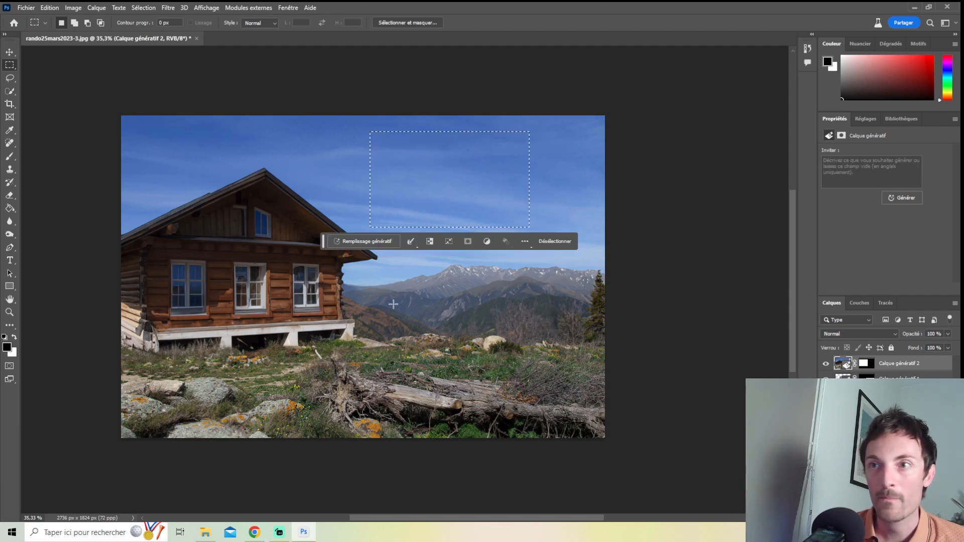
click(382, 242)
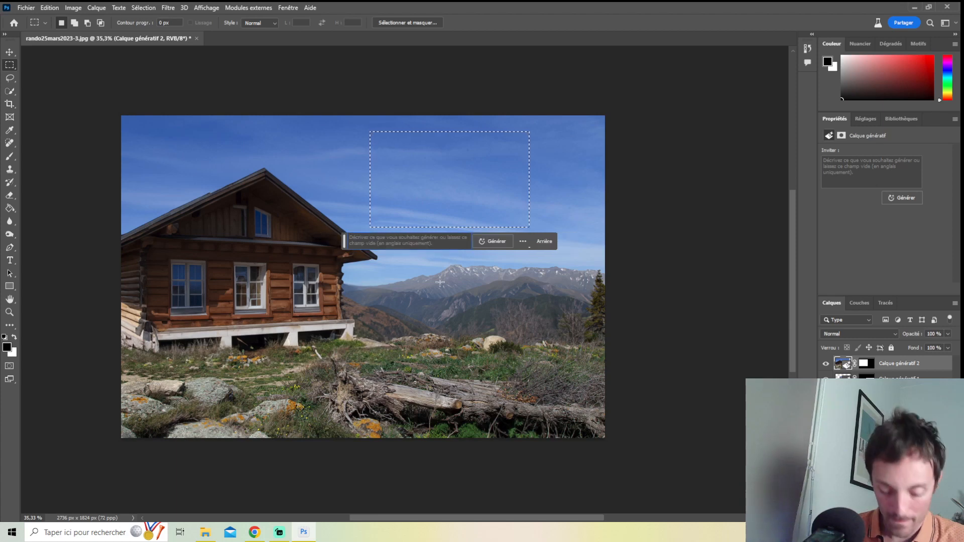
text(add a fl)
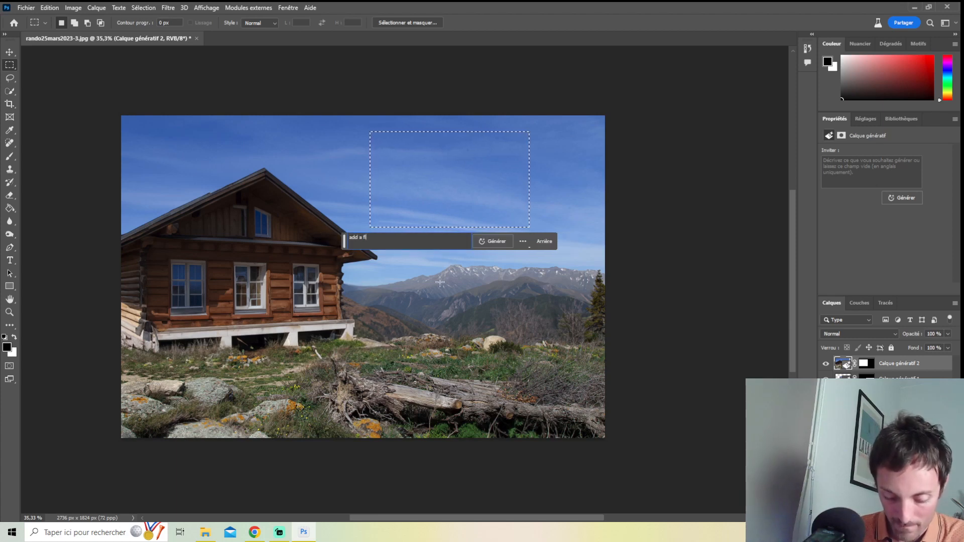
text(ying saucer)
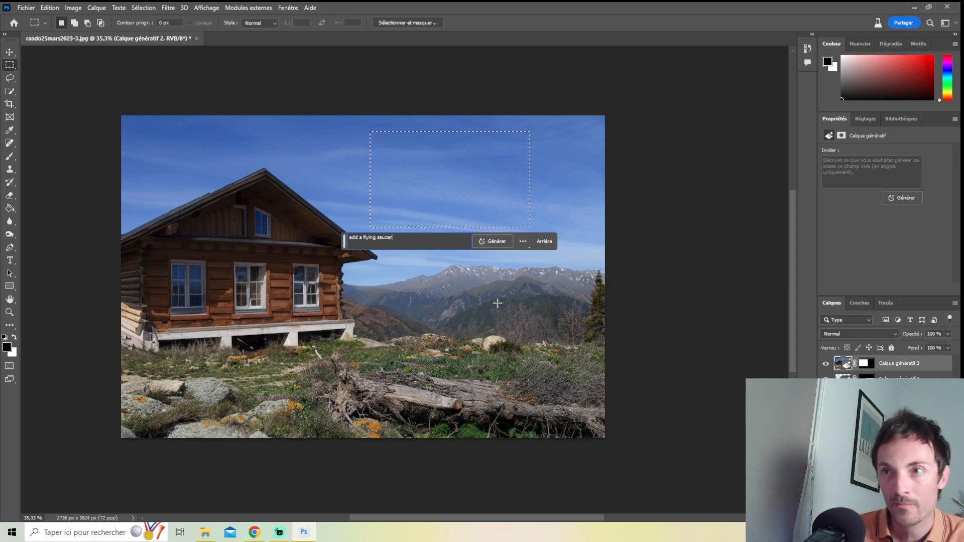
key(Return)
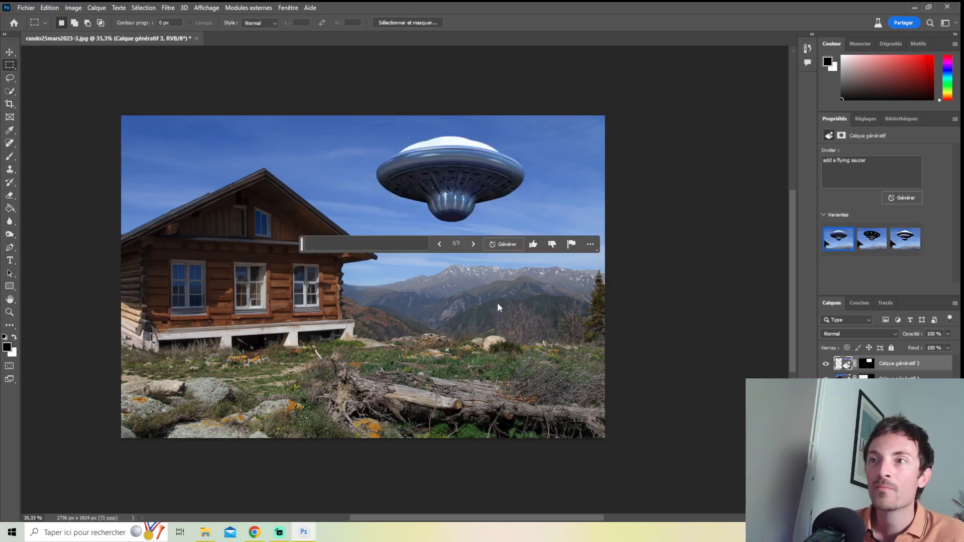
- Move the task bar below the photo and browse through the flying saucer variations
drag(302, 244, 244, 468)
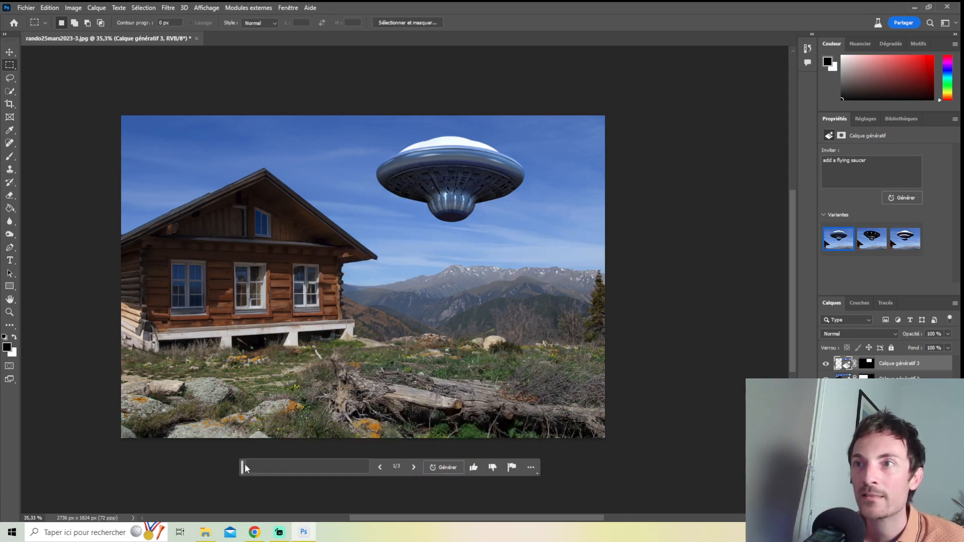
click(412, 467)
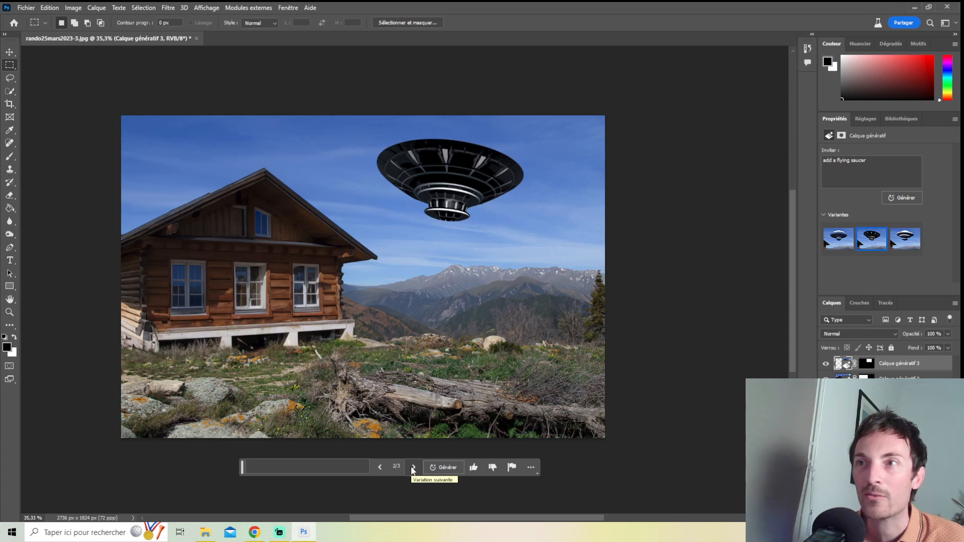
click(413, 467)
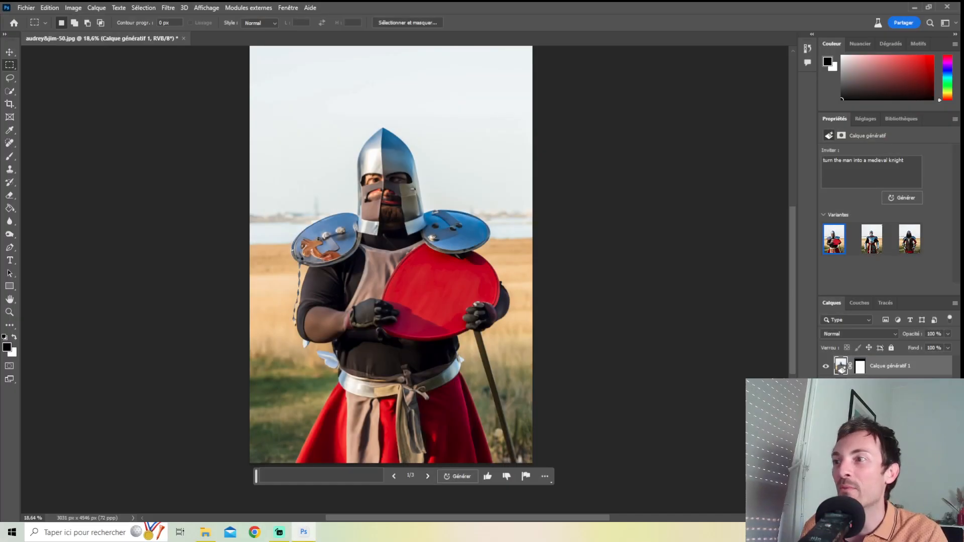
- Delete the generative layer with the medieval knight from the man's portrait
key(Delete)
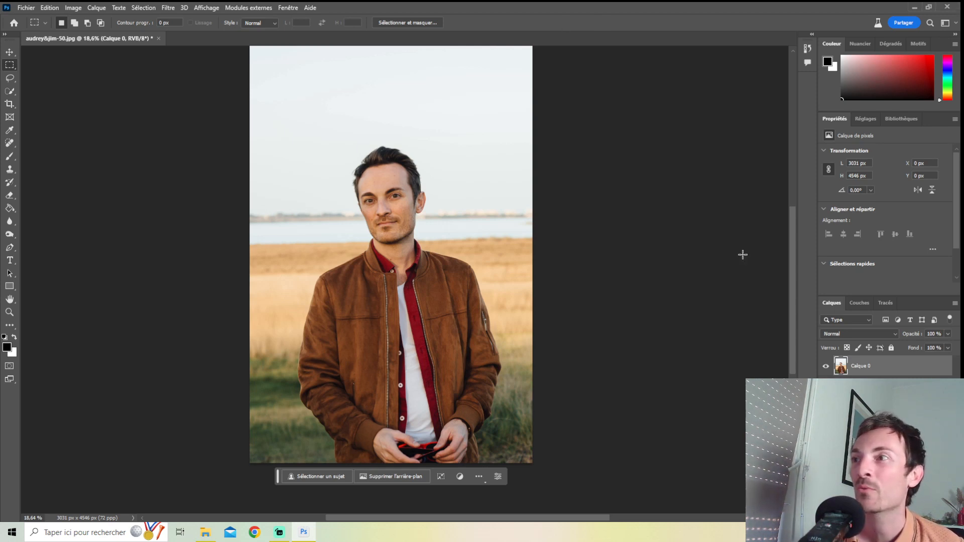
scroll(791, 224, up, 3)
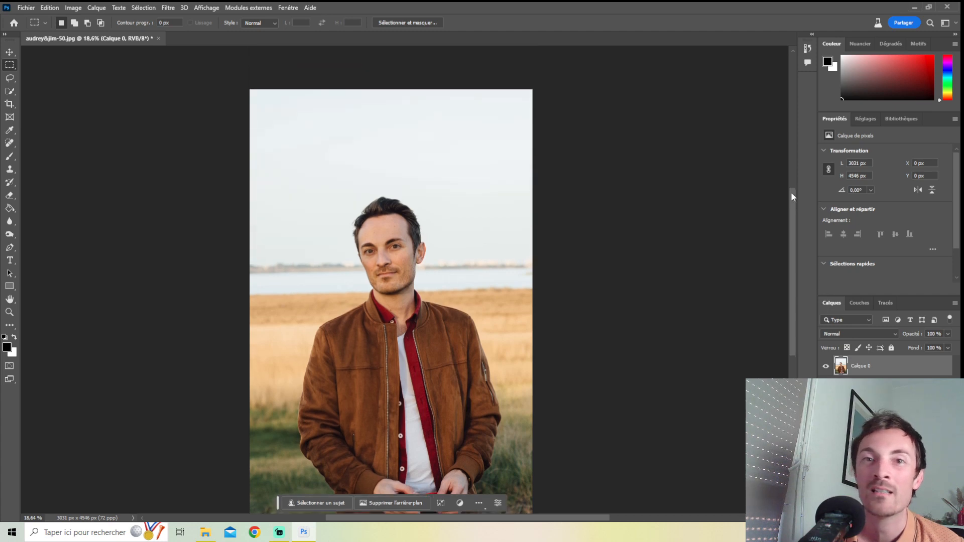
scroll(767, 236, down, 3)
scroll(777, 200, up, 2)
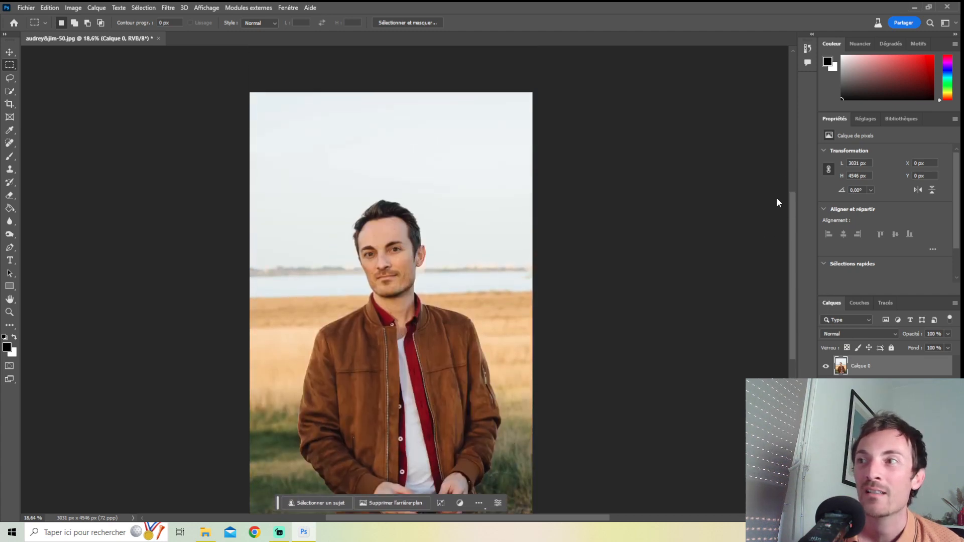
scroll(778, 192, down, 2)
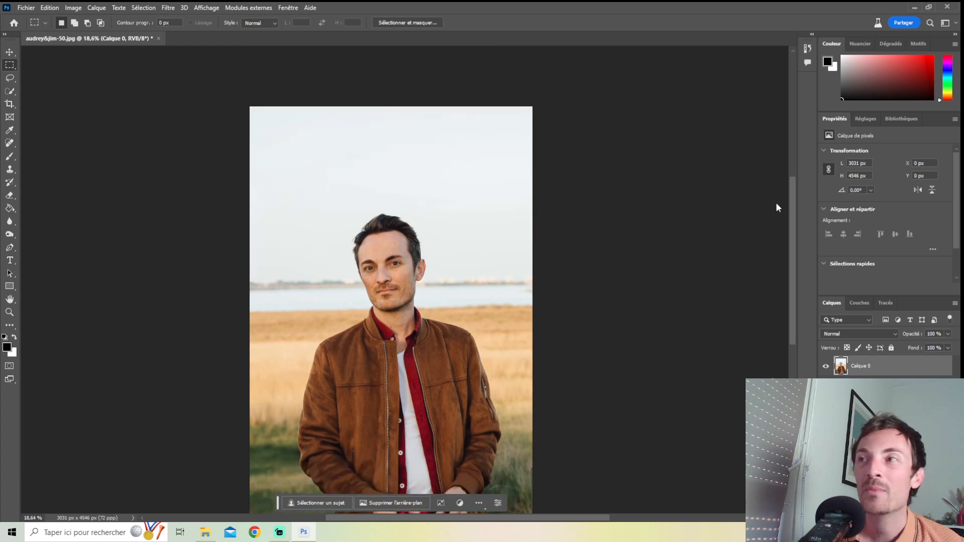
scroll(776, 221, up, 1)
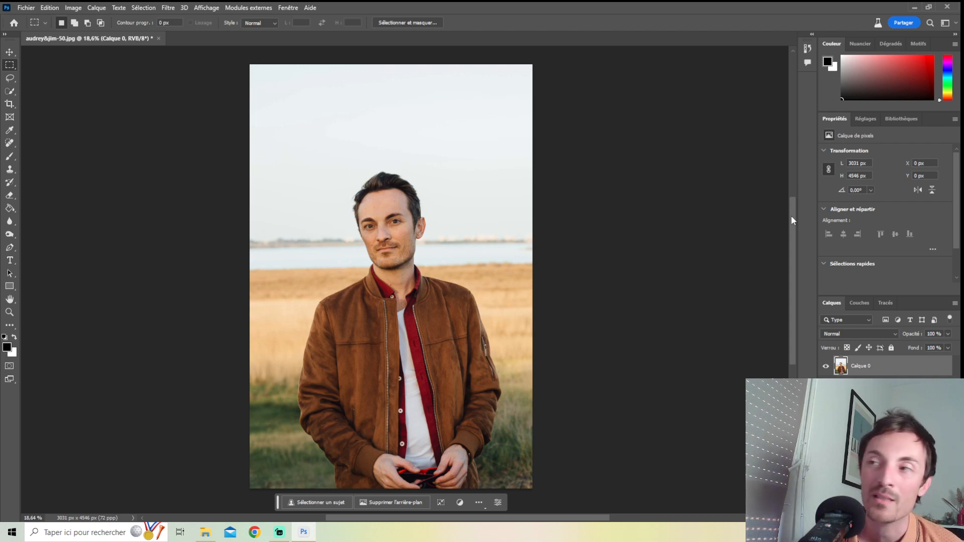
drag(791, 216, 793, 177)
scroll(784, 202, down, 5)
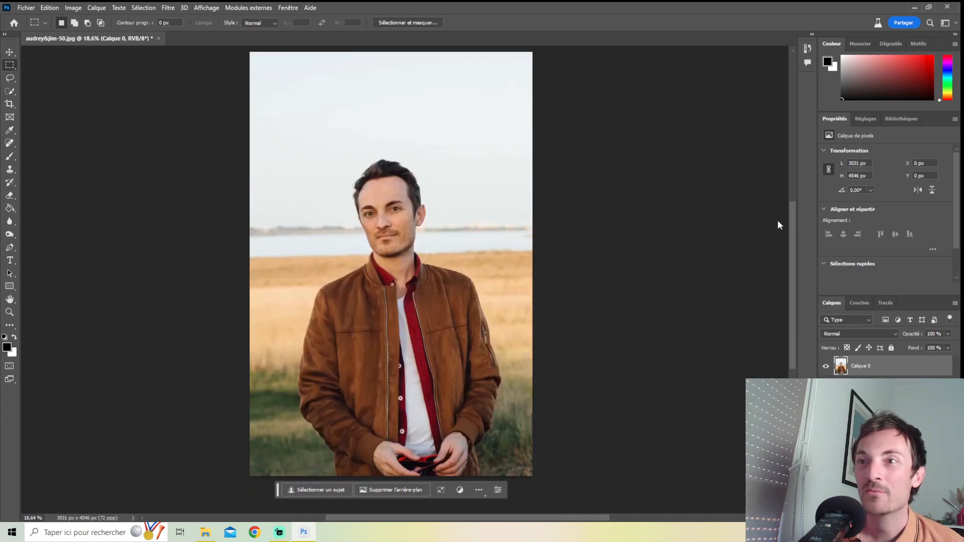
scroll(774, 208, up, 2)
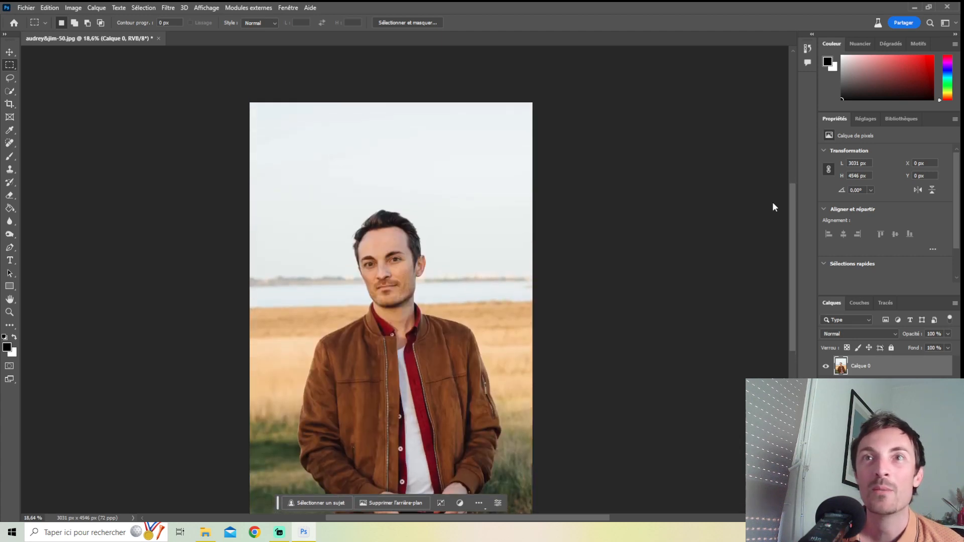
scroll(772, 205, down, 2)
mouse_move(793, 205)
mouse_down()
mouse_move(792, 215)
mouse_move(792, 206)
mouse_up()
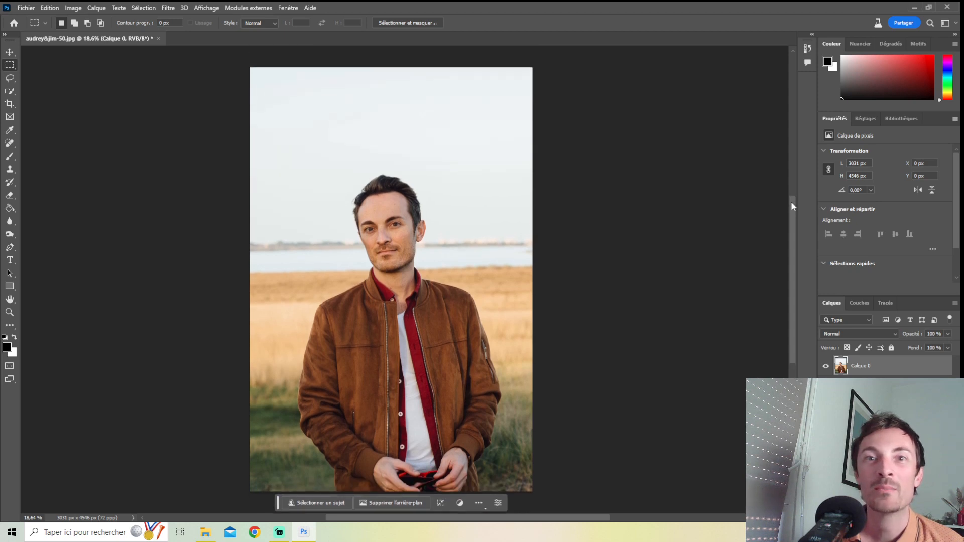